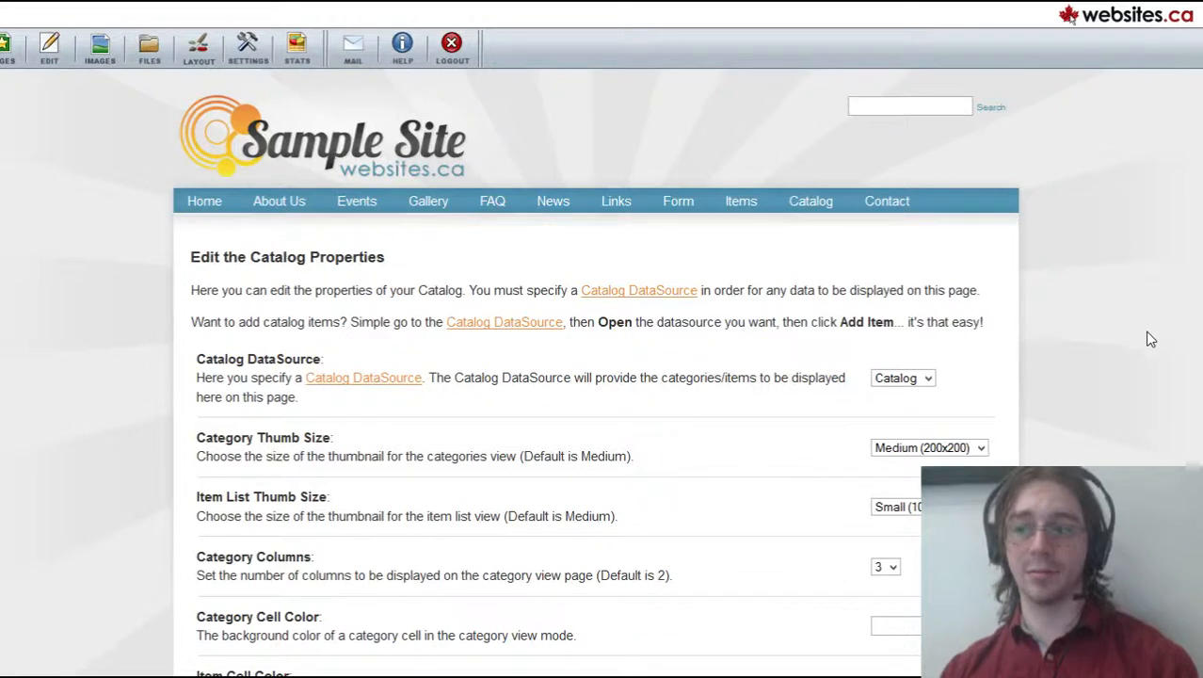
Examine the catalog page's properties, including thumbnail sizes, column counts, cell colors, category view text and available data sources.
scroll(1149, 339, down, 2)
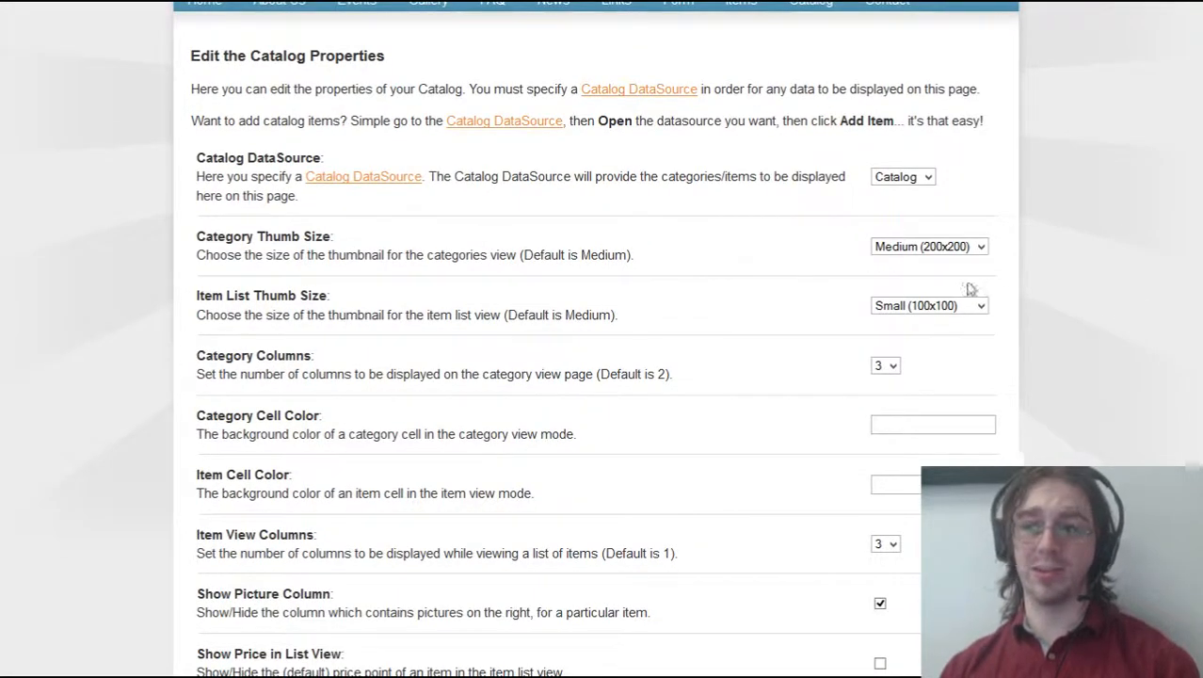
click(965, 253)
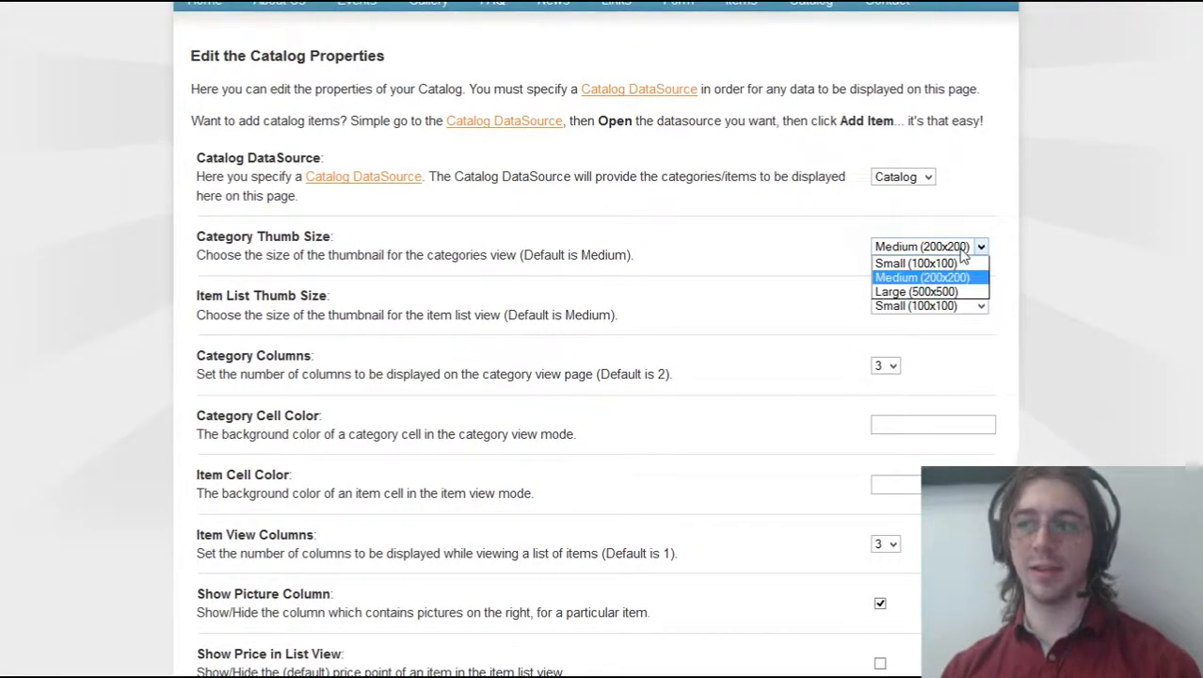
click(912, 249)
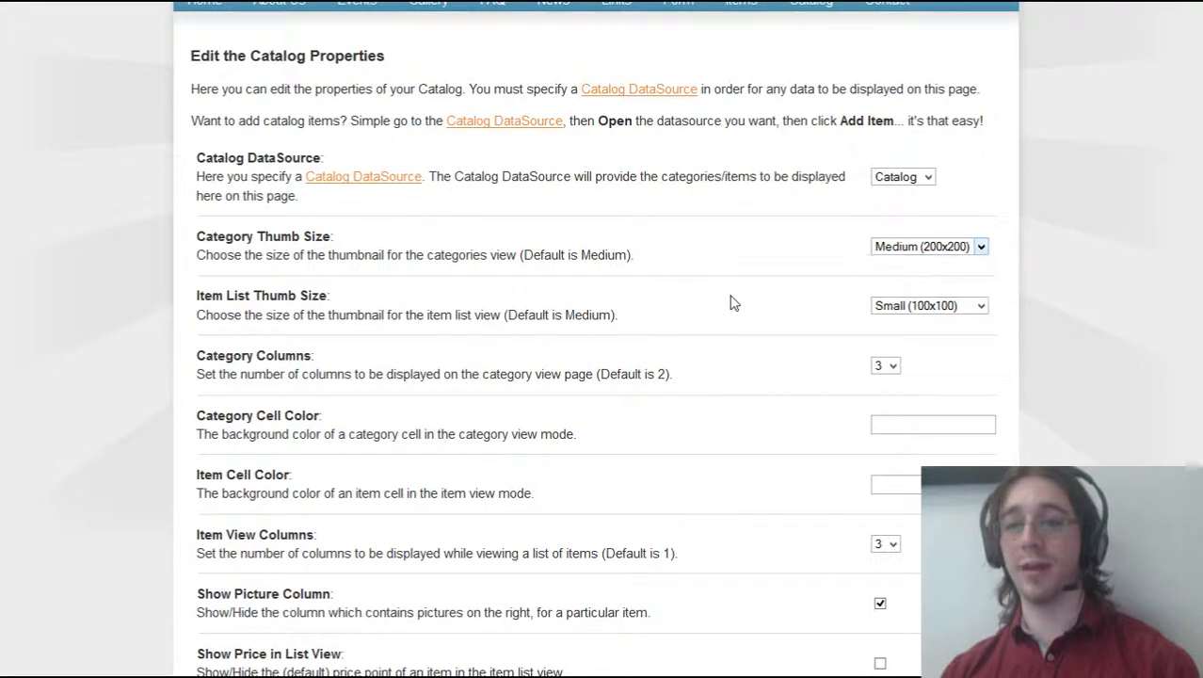
click(892, 367)
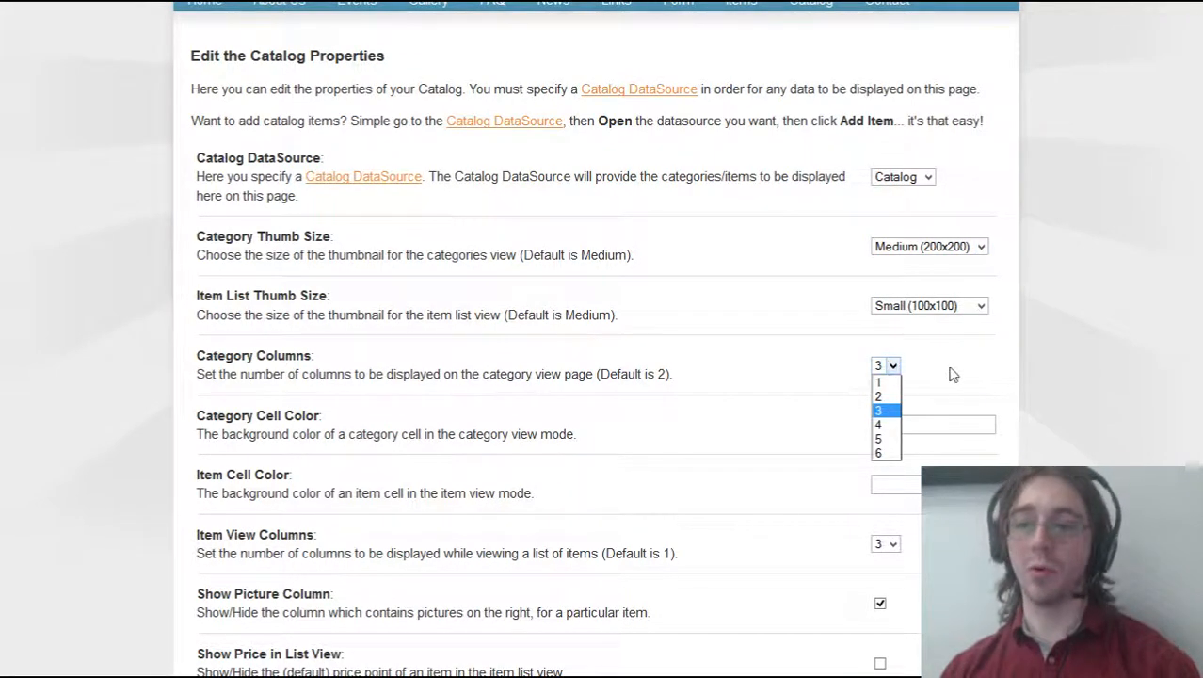
click(838, 356)
scroll(912, 386, down, 2)
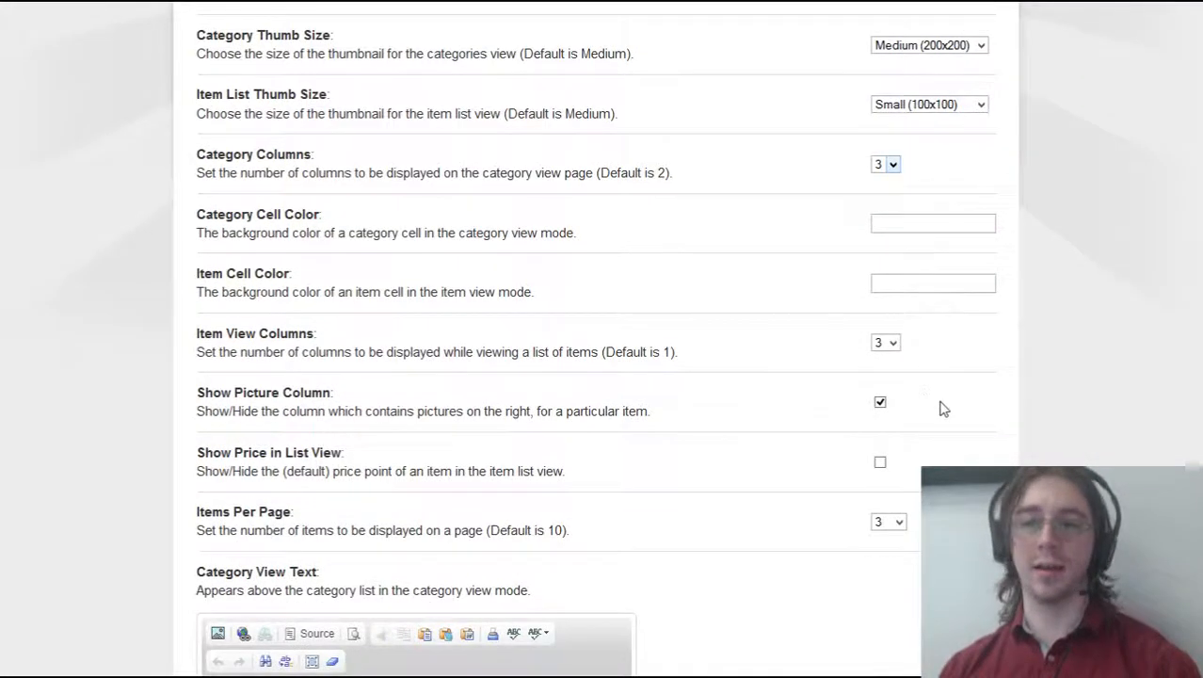
click(907, 224)
click(772, 210)
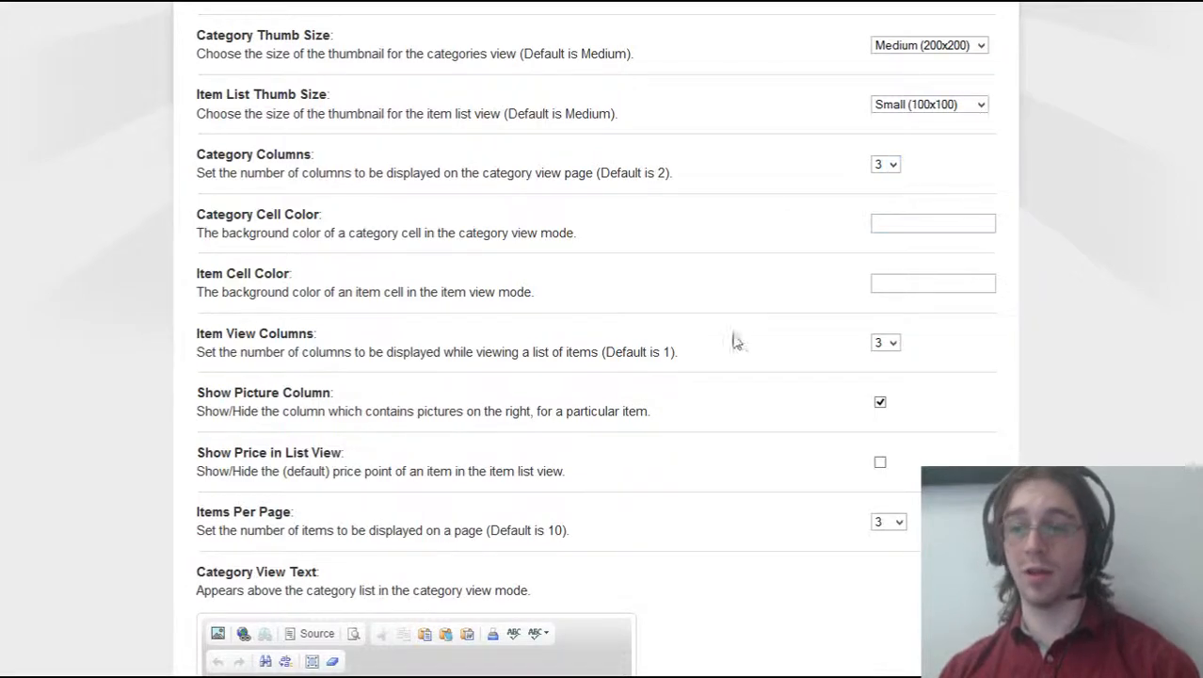
scroll(674, 298, down, 2)
scroll(680, 331, down, 2)
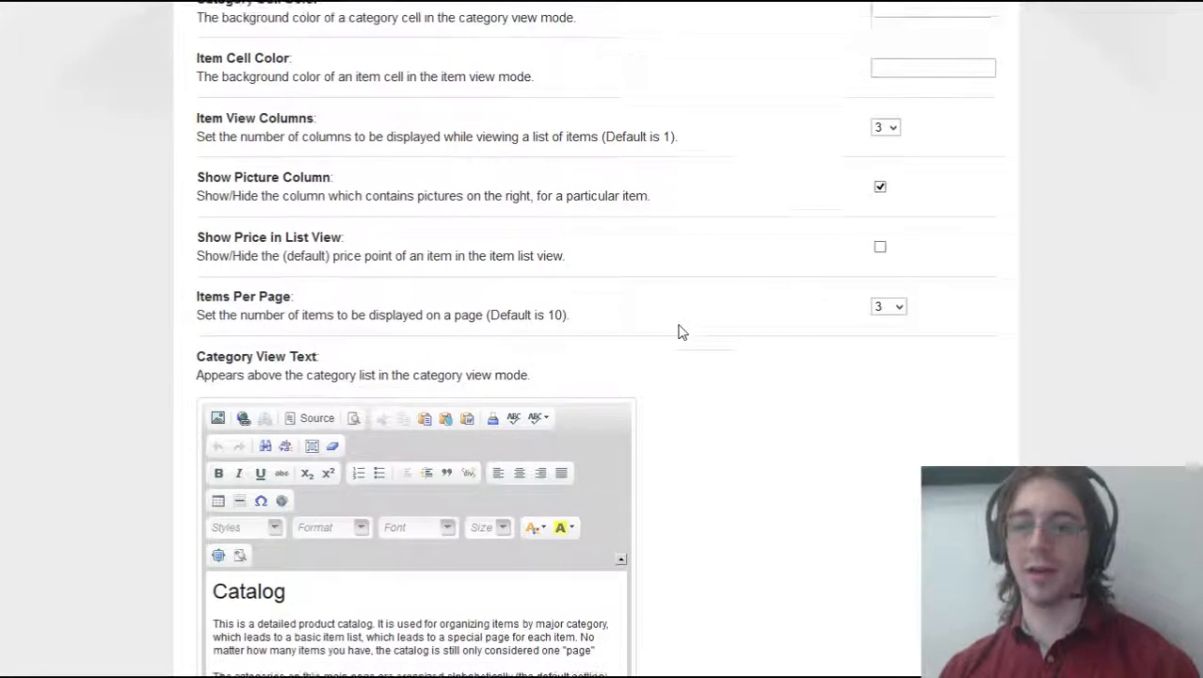
click(263, 402)
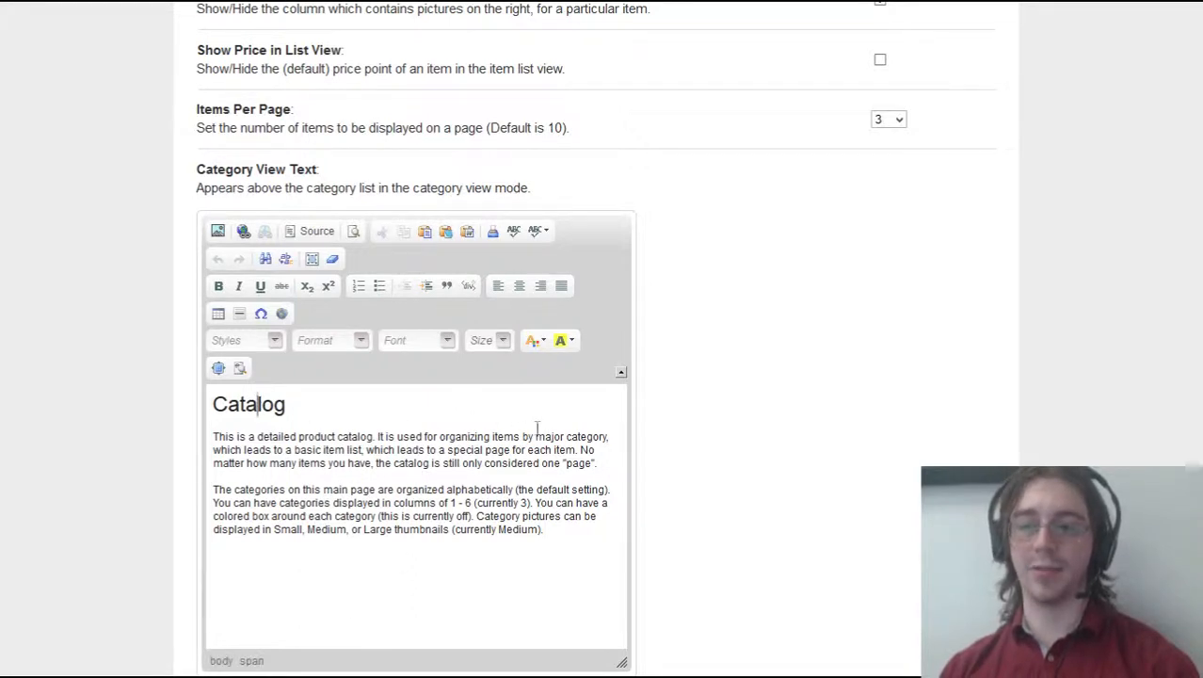
scroll(538, 428, down, 2)
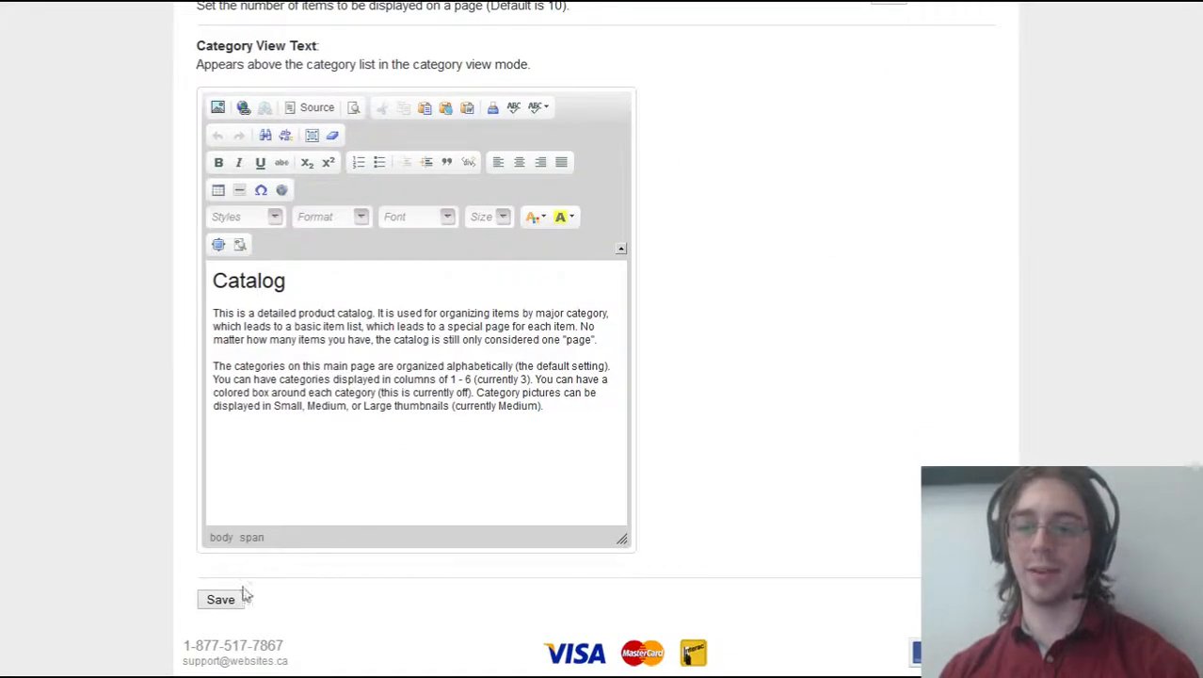
scroll(954, 461, up, 10)
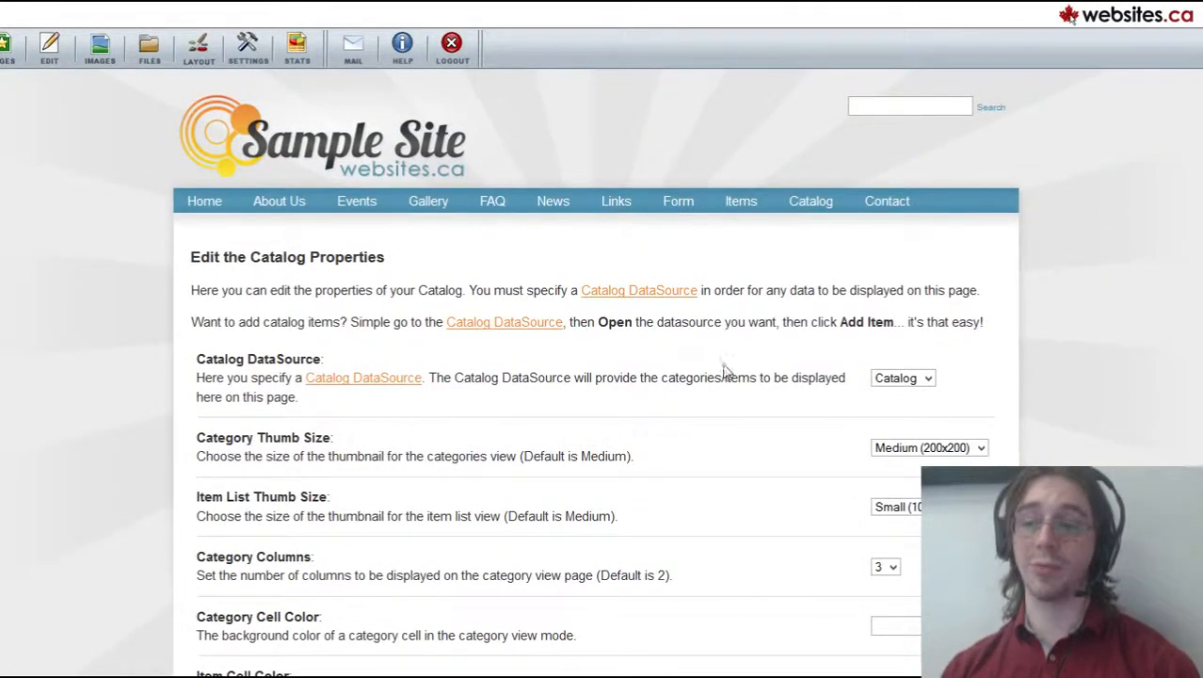
click(899, 377)
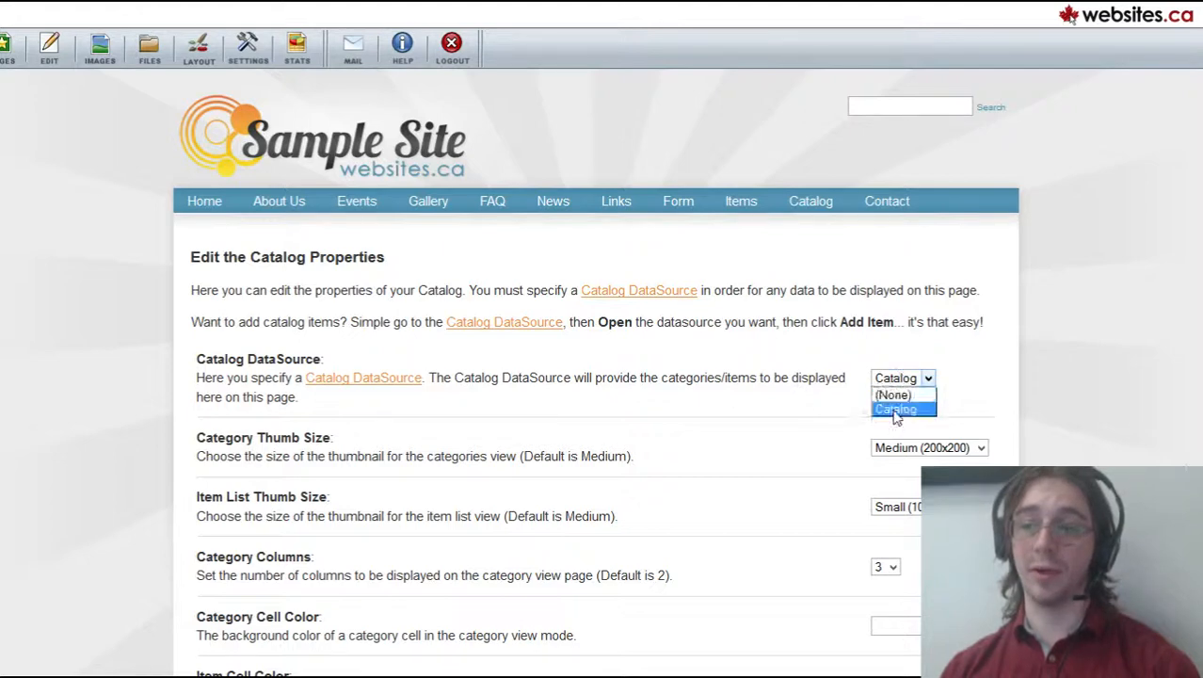
click(896, 411)
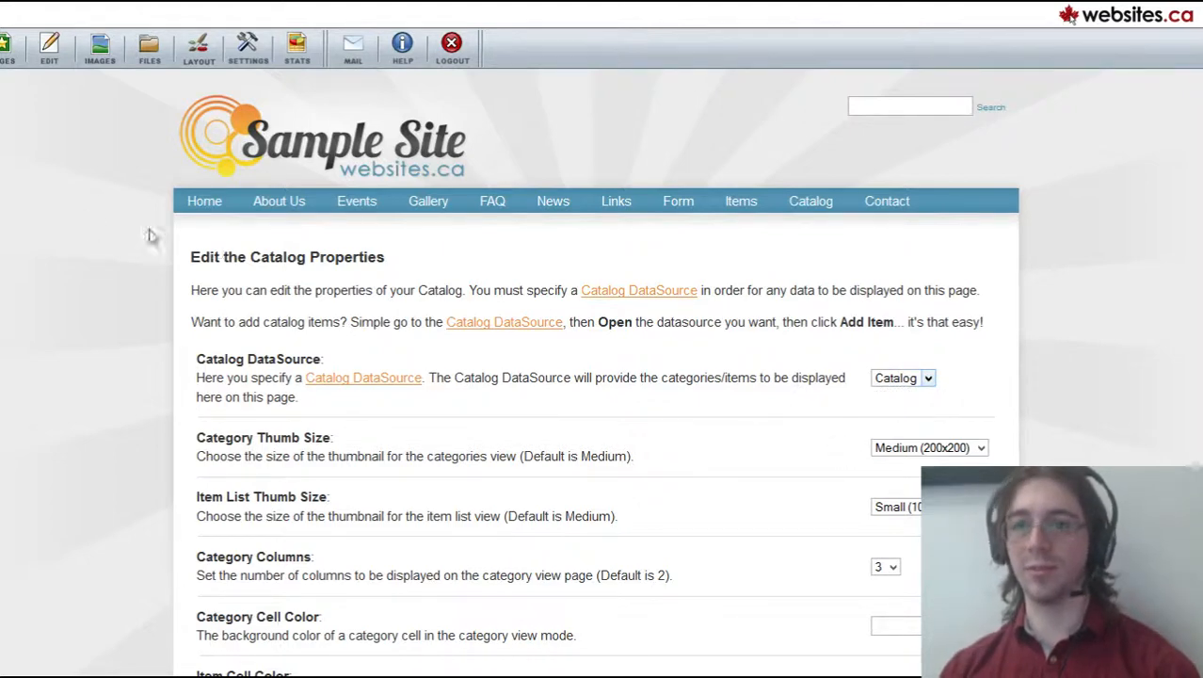
Open the item list of the Catalog data source from the site's page management.
click(4, 60)
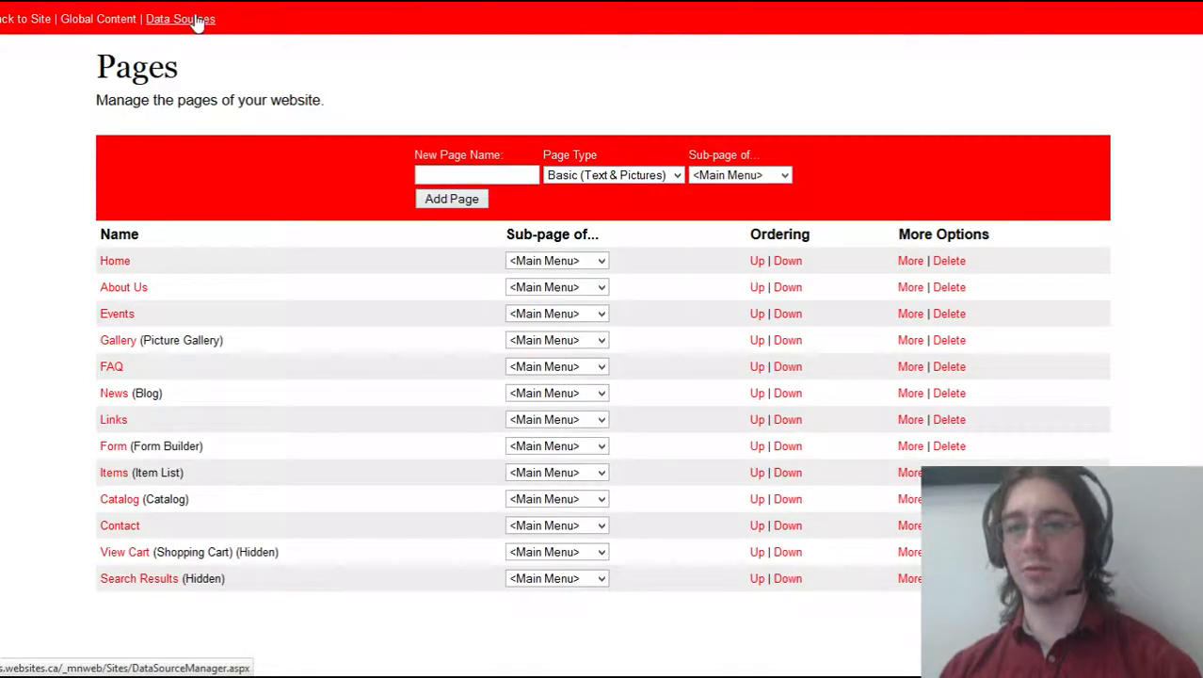
click(198, 21)
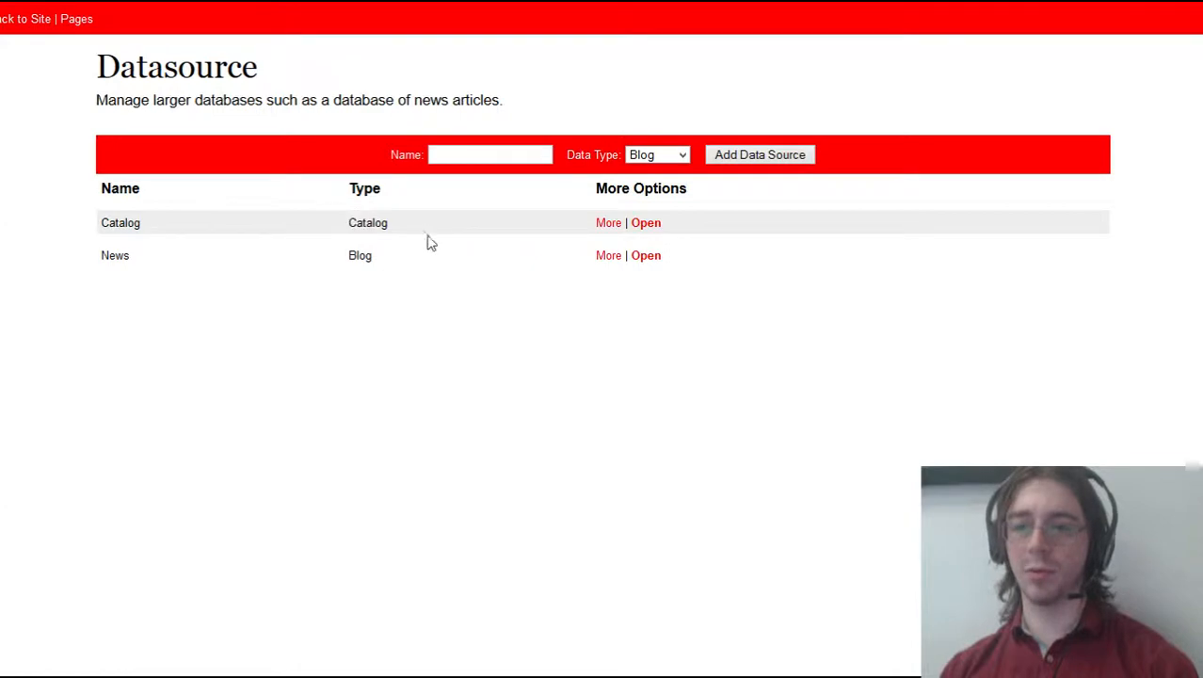
click(646, 229)
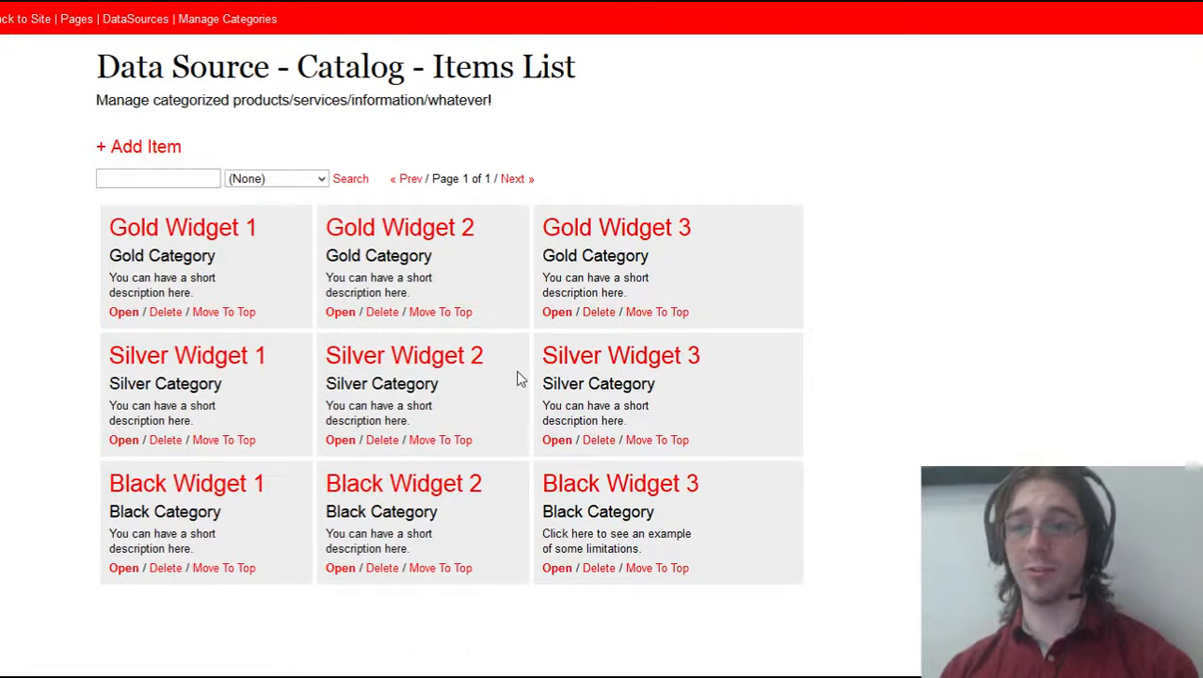
Add a catalog item named Example in the Black Category with the description "Long description".
click(130, 149)
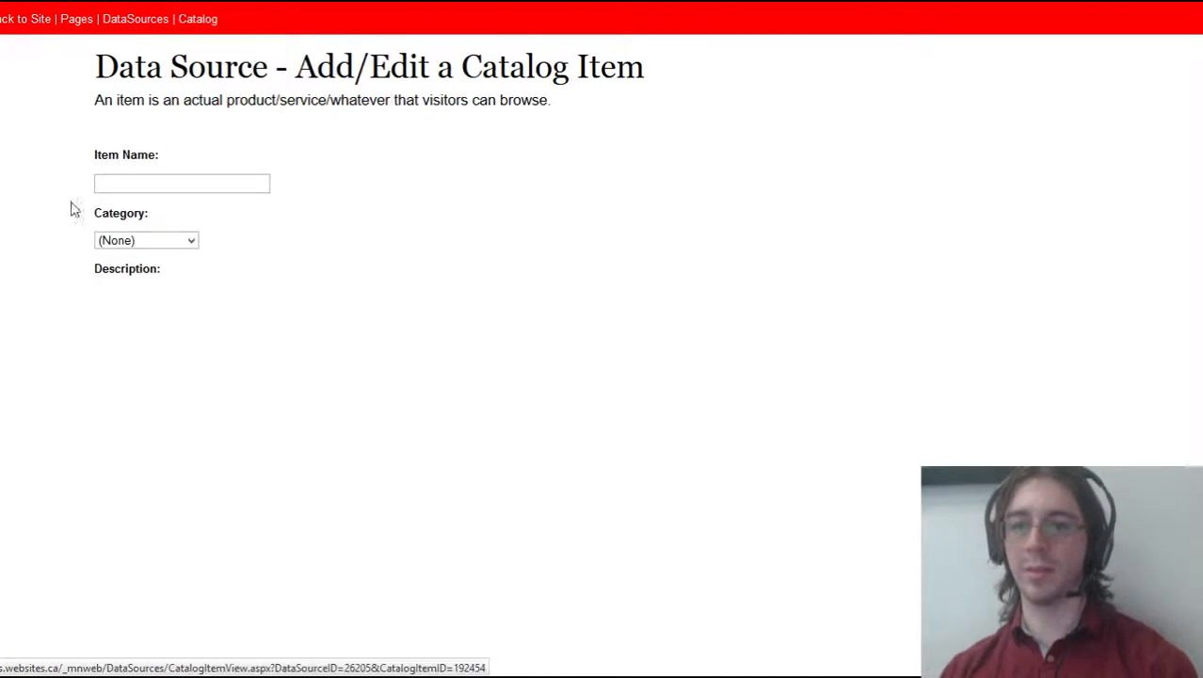
click(174, 182)
text(Example)
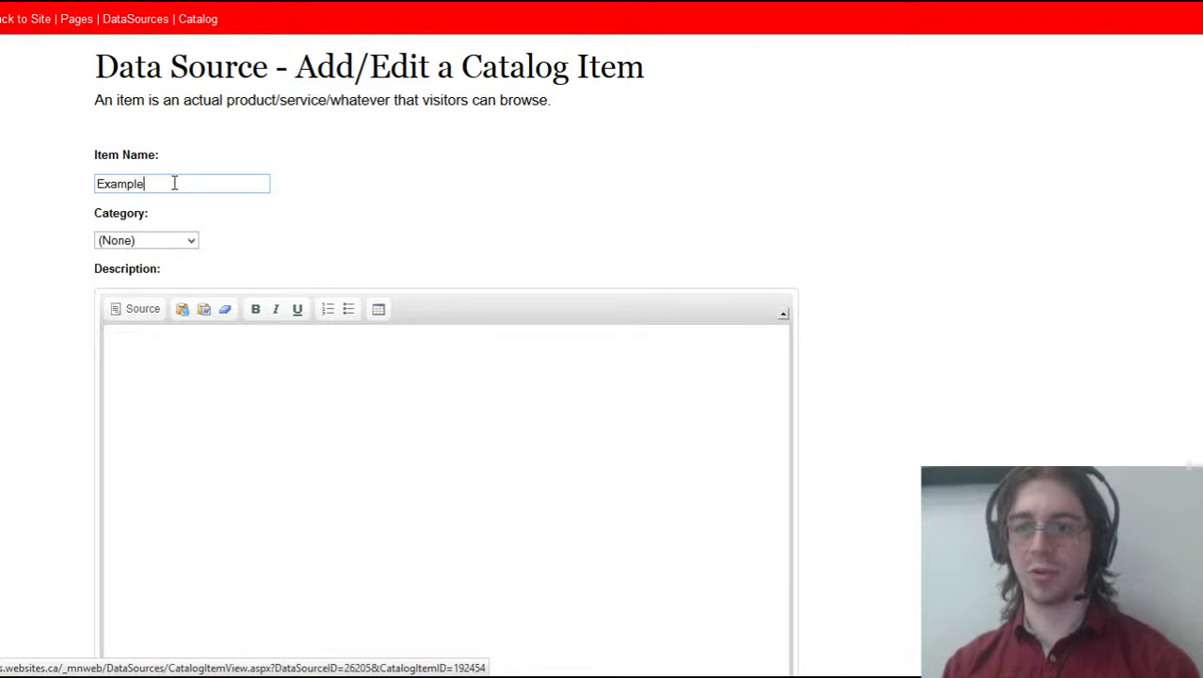
click(174, 242)
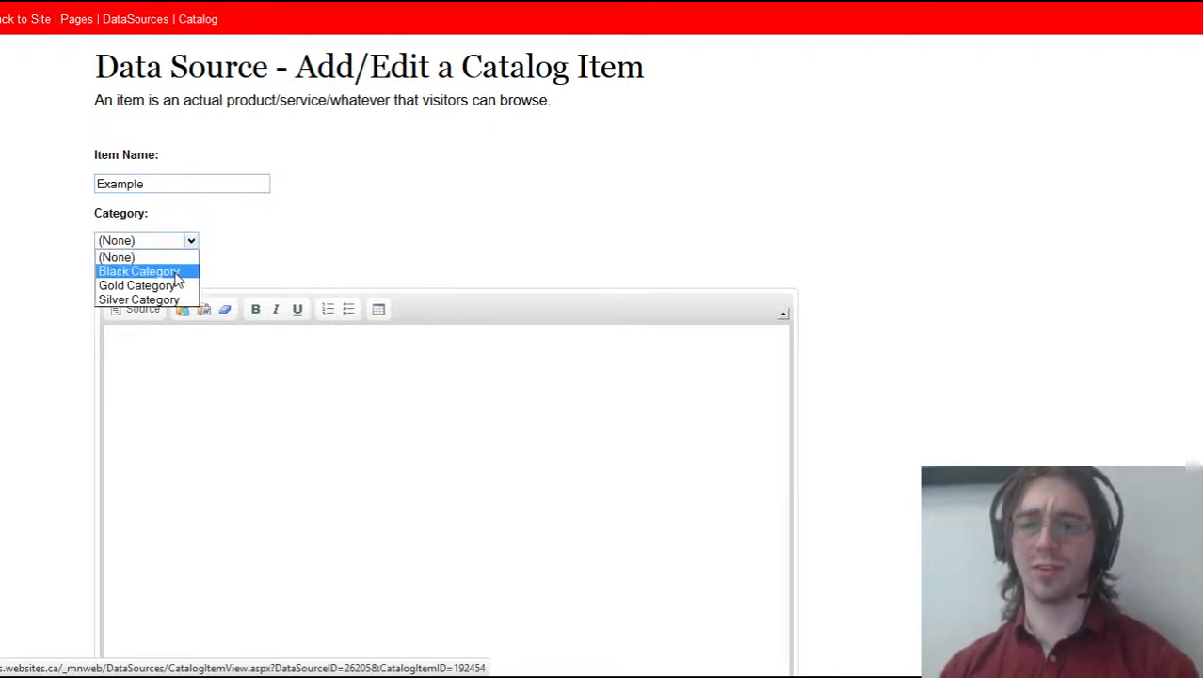
click(177, 273)
click(485, 352)
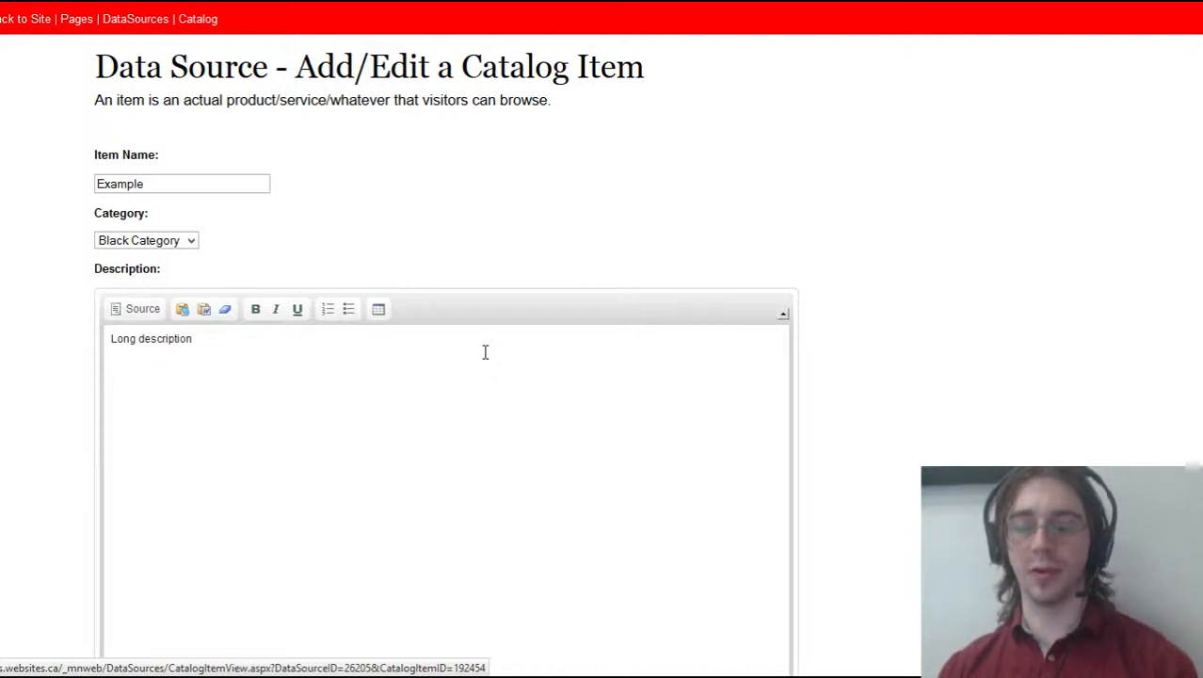
Check the short description and ordering fields, leave the short description blank, and save the new catalog item.
scroll(485, 352, down, 2)
scroll(435, 286, down, 5)
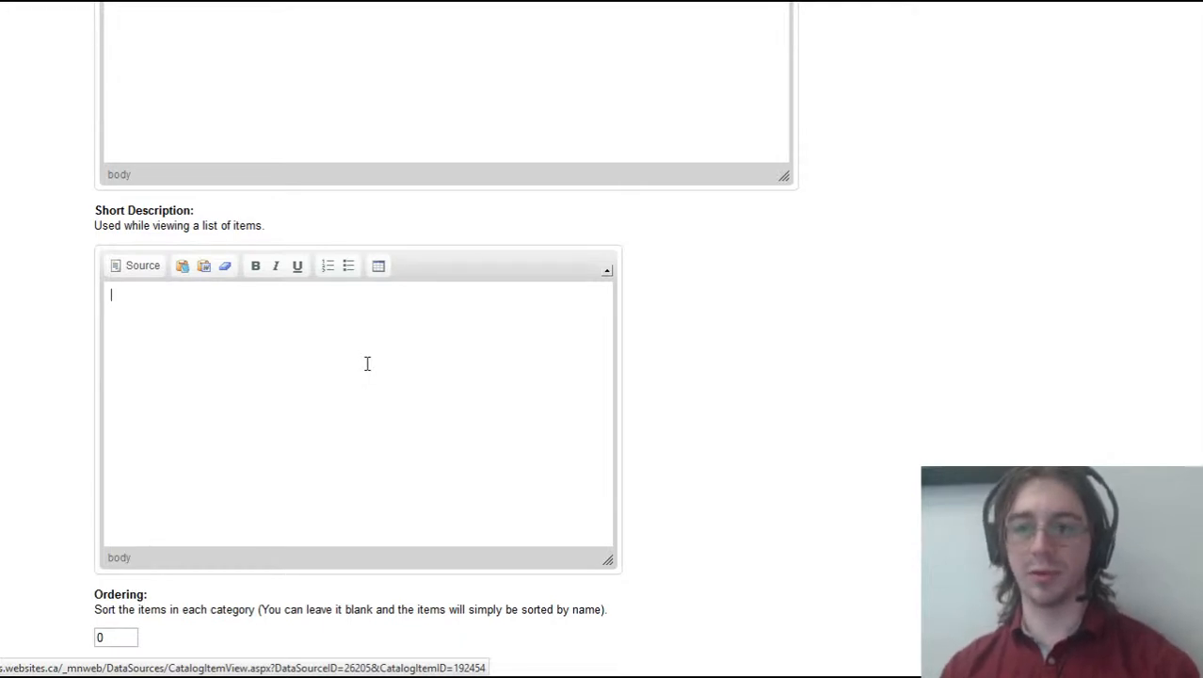
scroll(213, 372, up, 3)
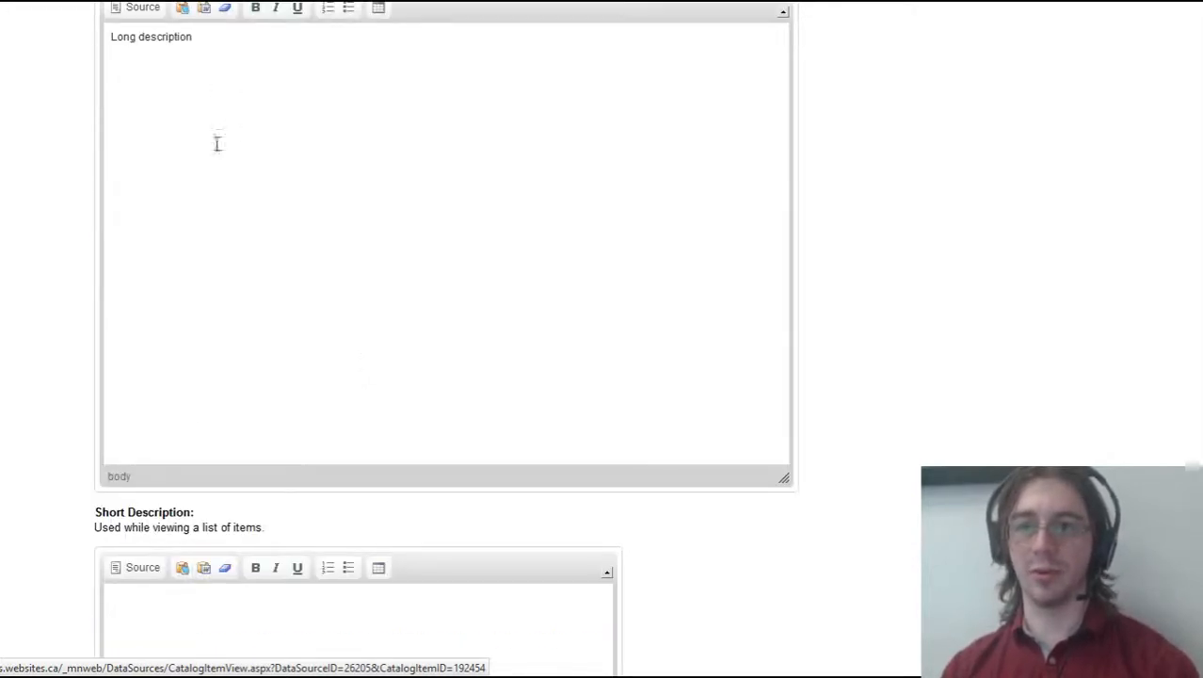
scroll(216, 151, down, 2)
scroll(232, 208, down, 1)
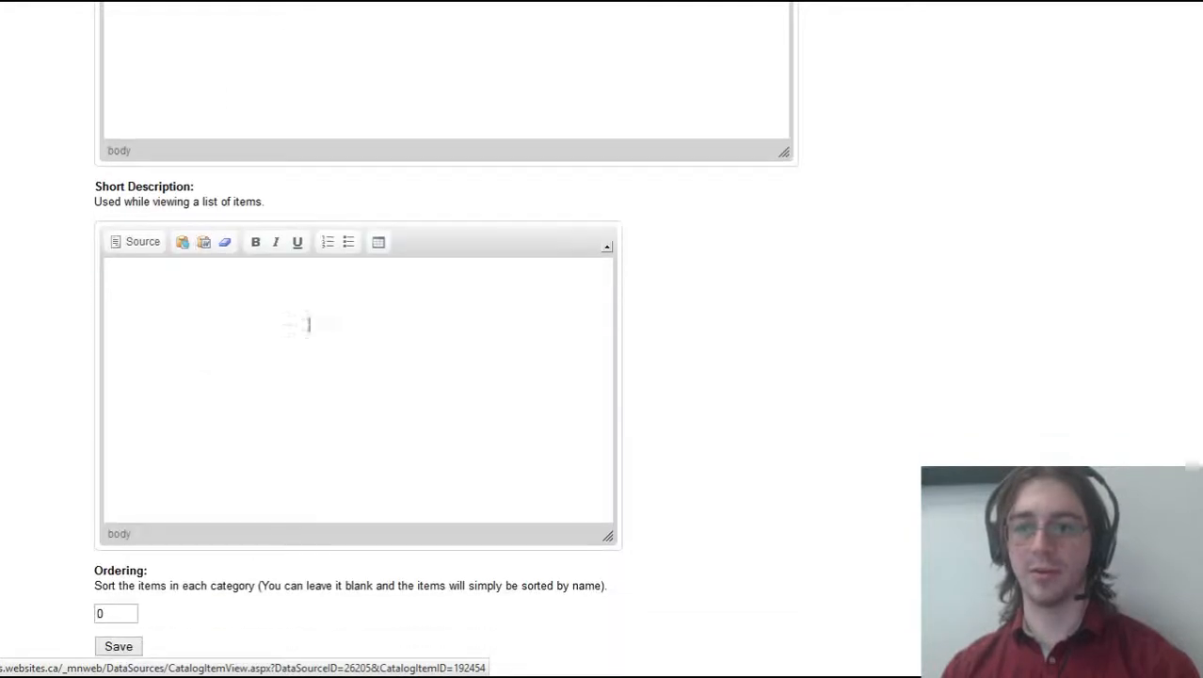
click(421, 488)
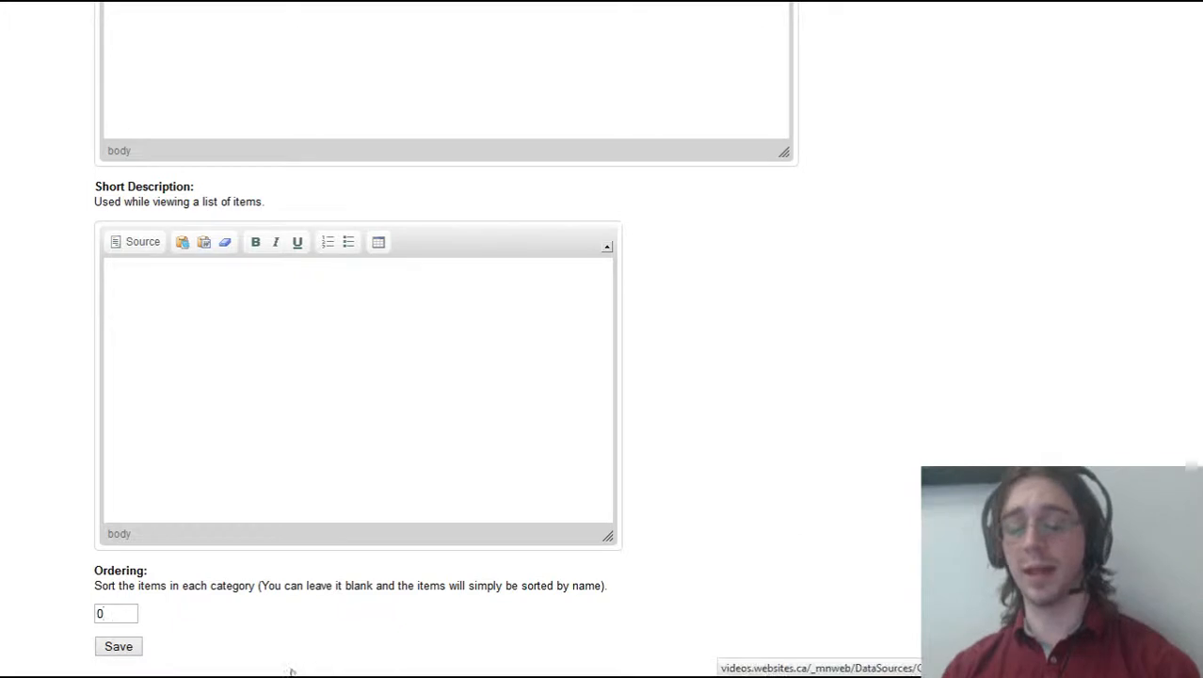
click(128, 655)
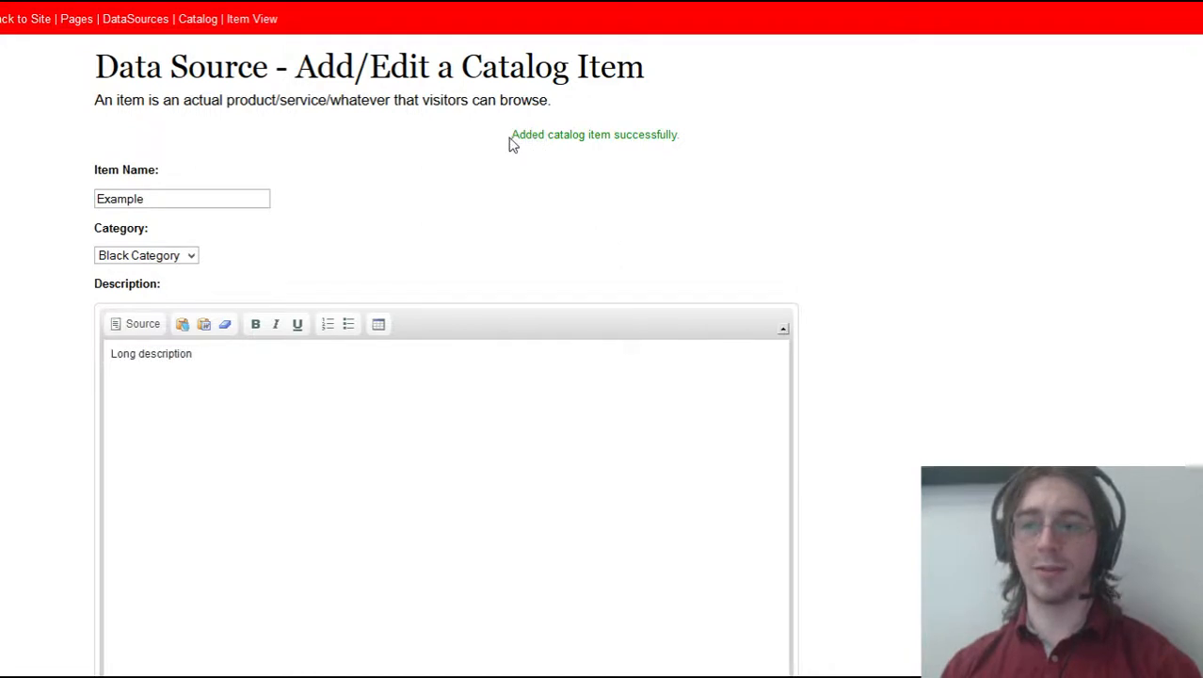
drag(512, 141, 711, 142)
click(716, 146)
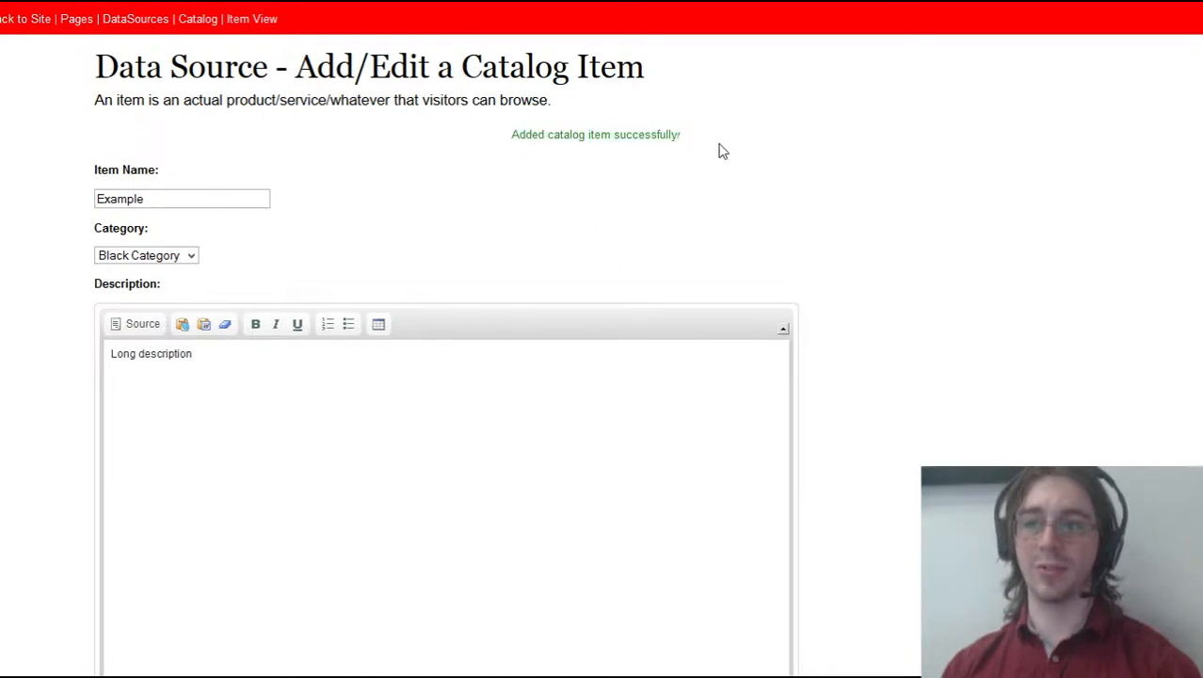
Move the Example item to the top of the catalog's item list and open it.
click(203, 20)
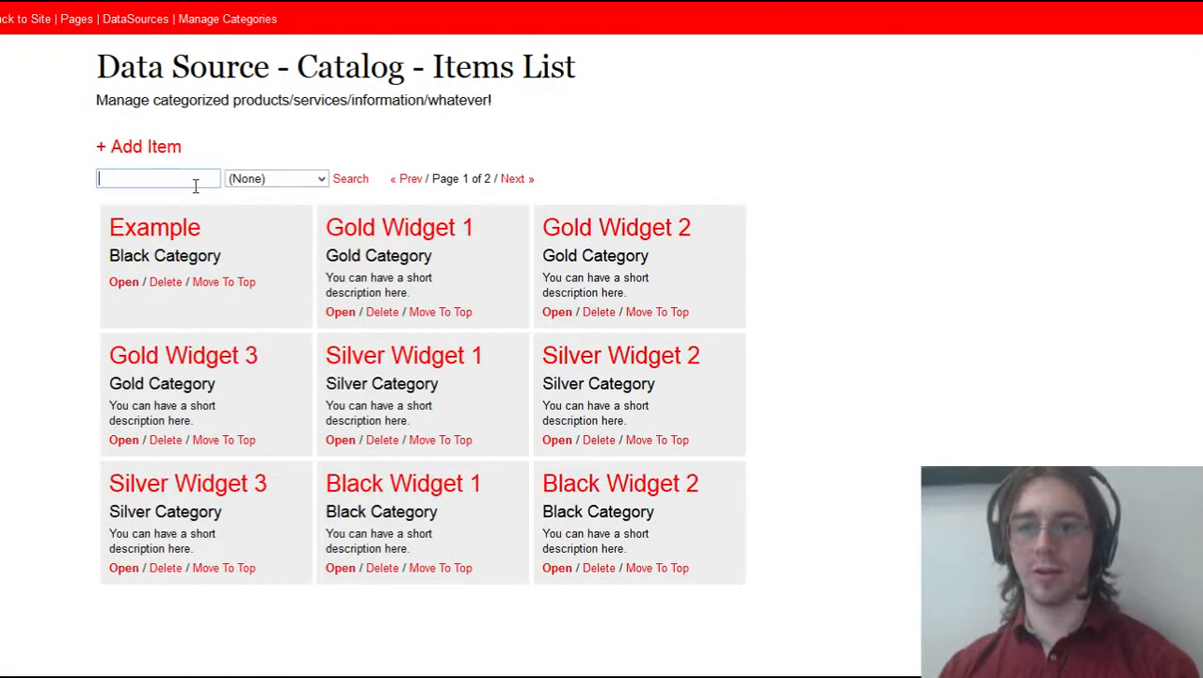
click(227, 286)
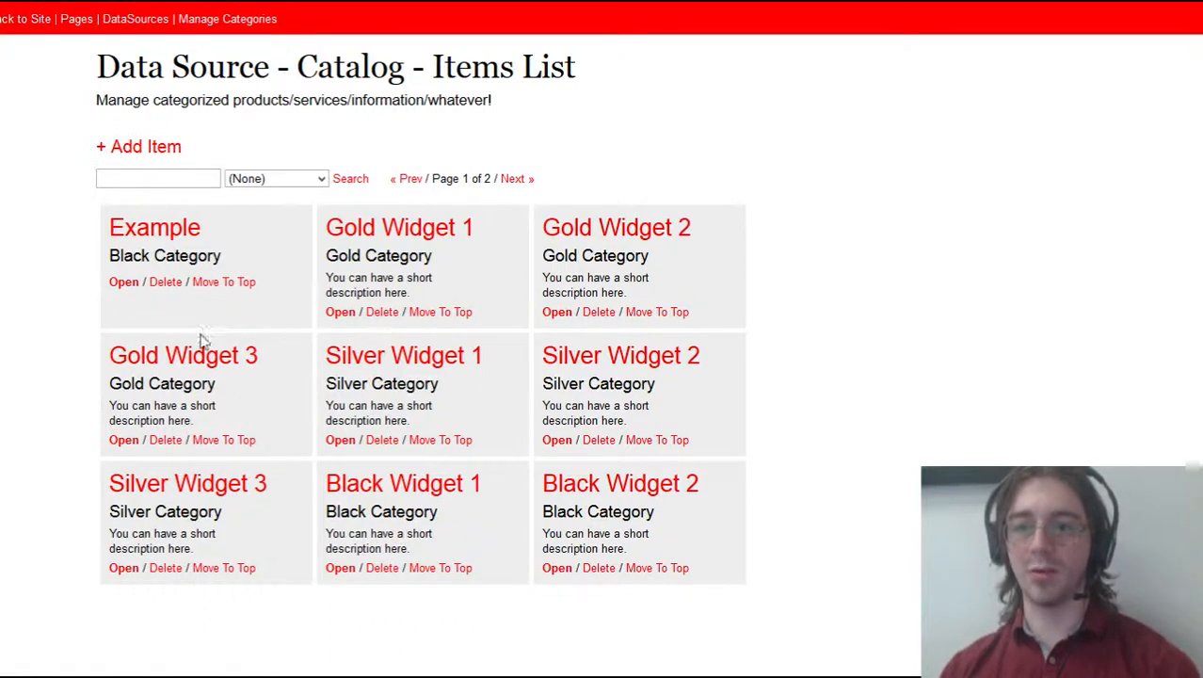
click(124, 282)
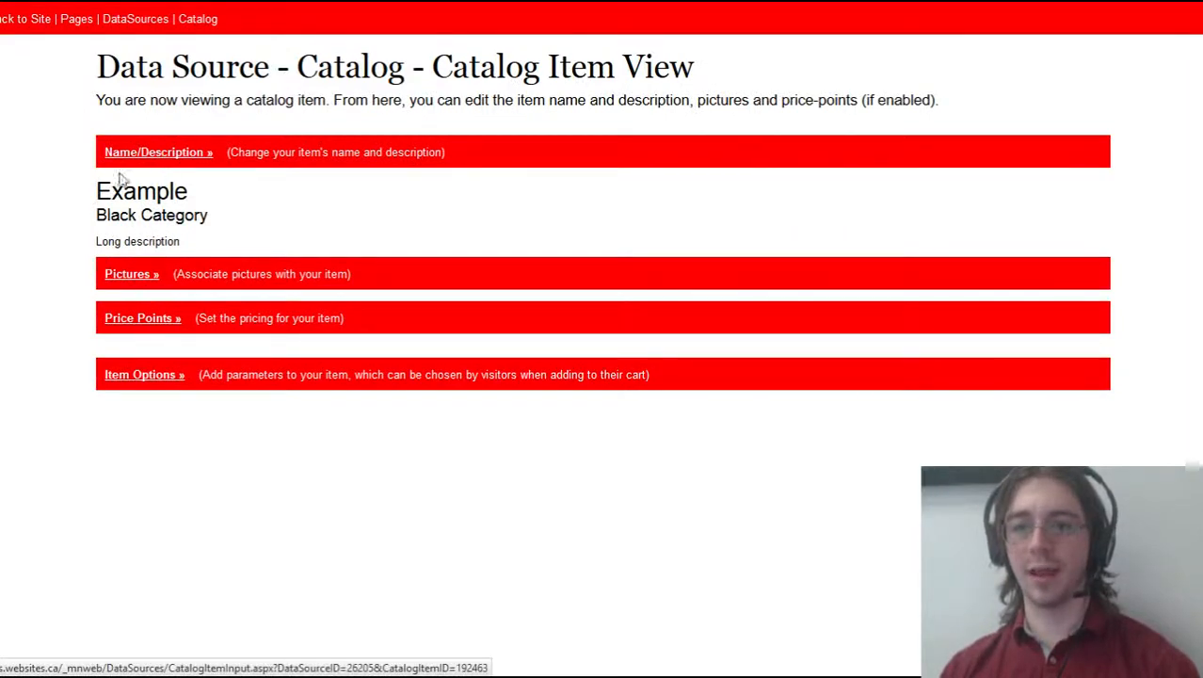
Search the item's picture library for "example" and add EXAMPLE IMAGE to the Example item.
click(155, 275)
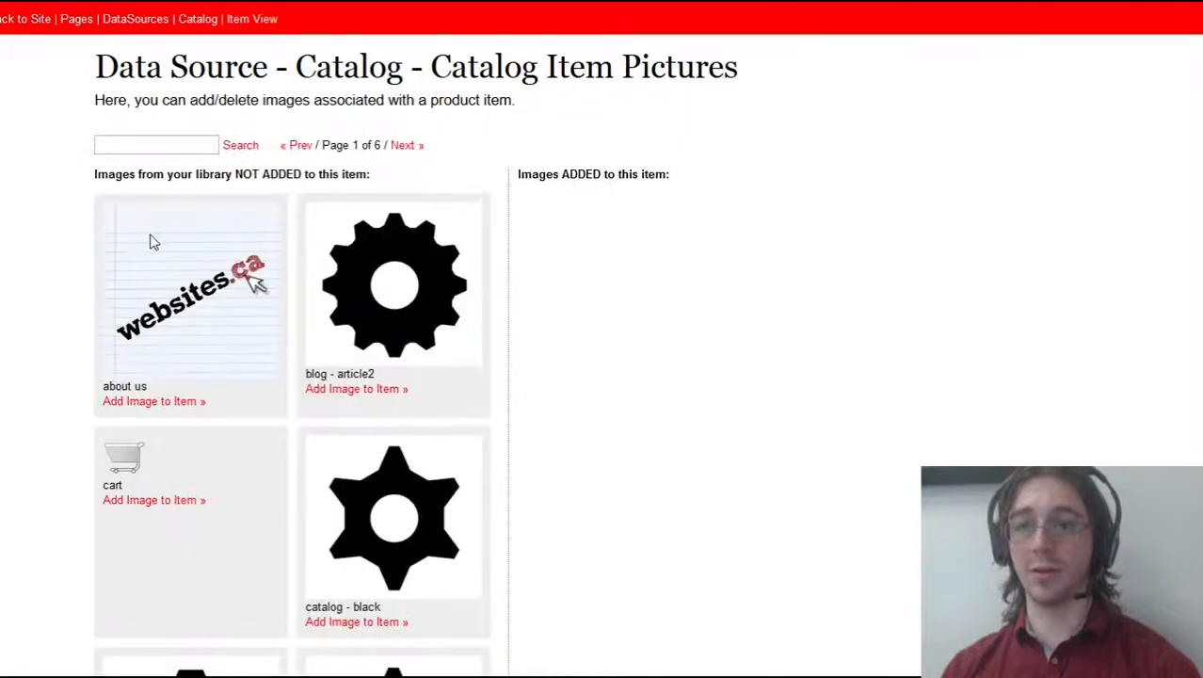
text(example)
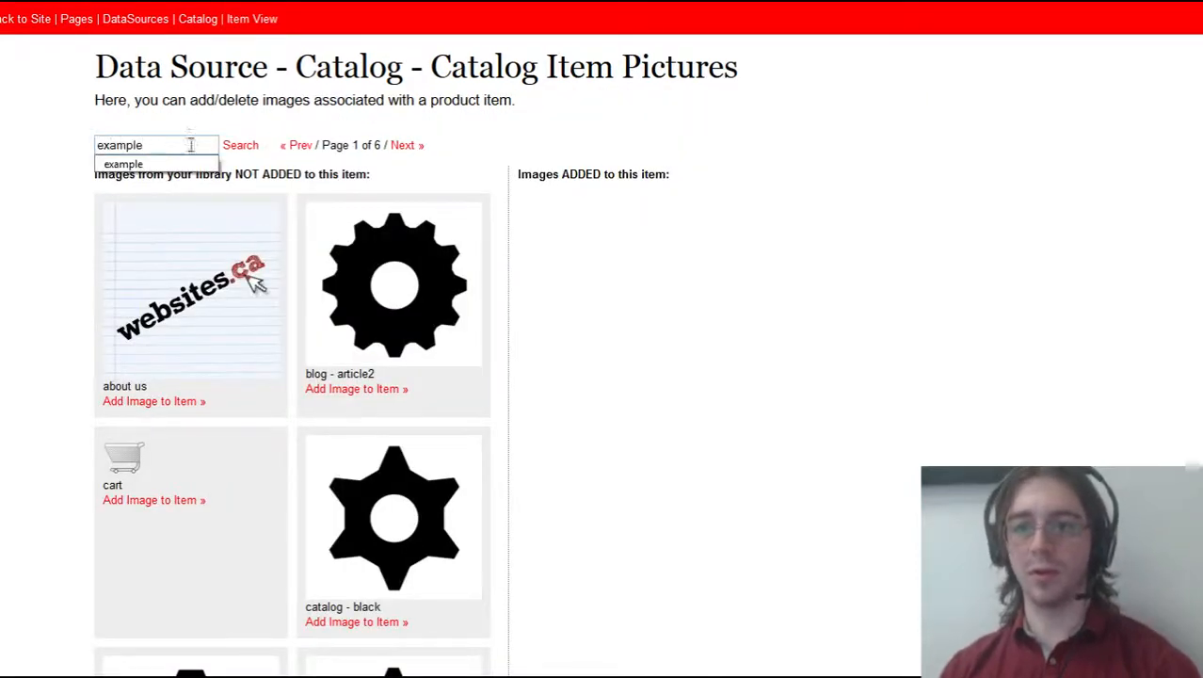
click(240, 149)
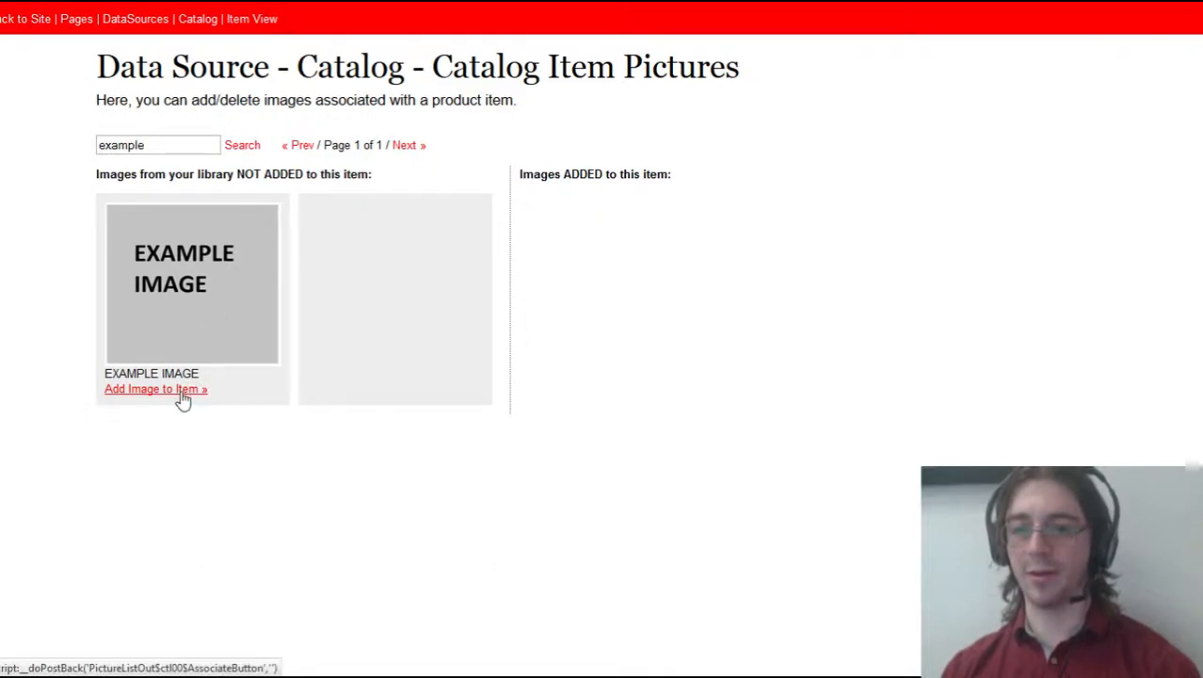
click(182, 399)
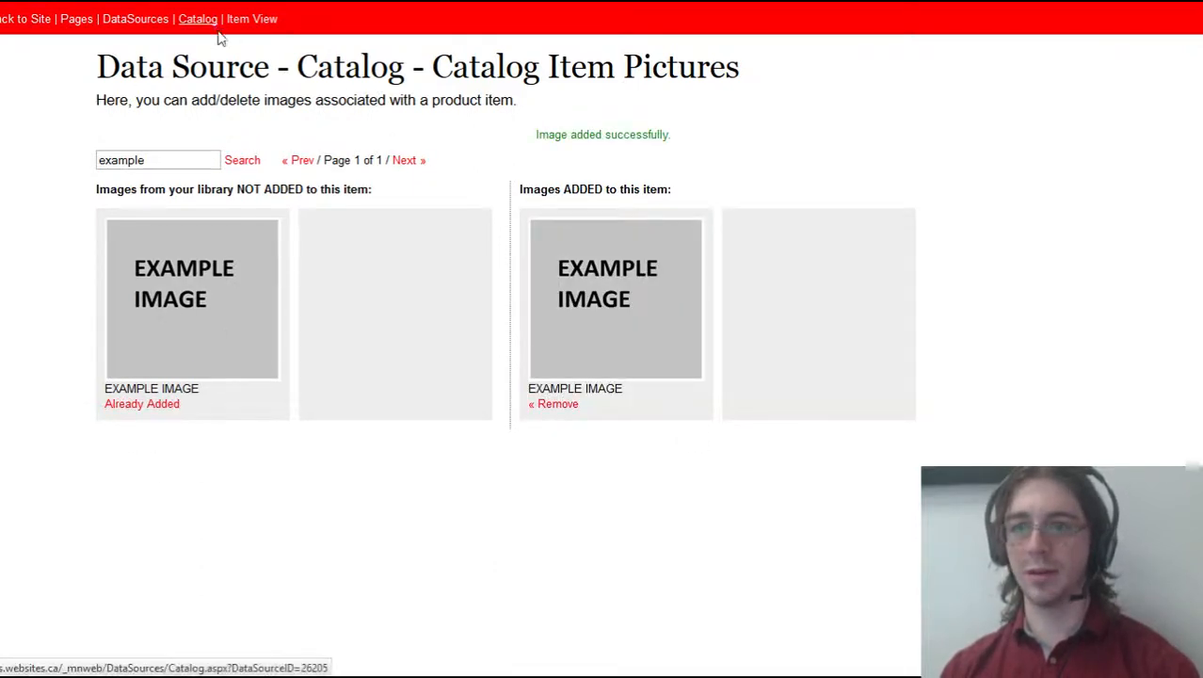
Add a price point of 20 to the Example item, leaving its description blank.
click(255, 19)
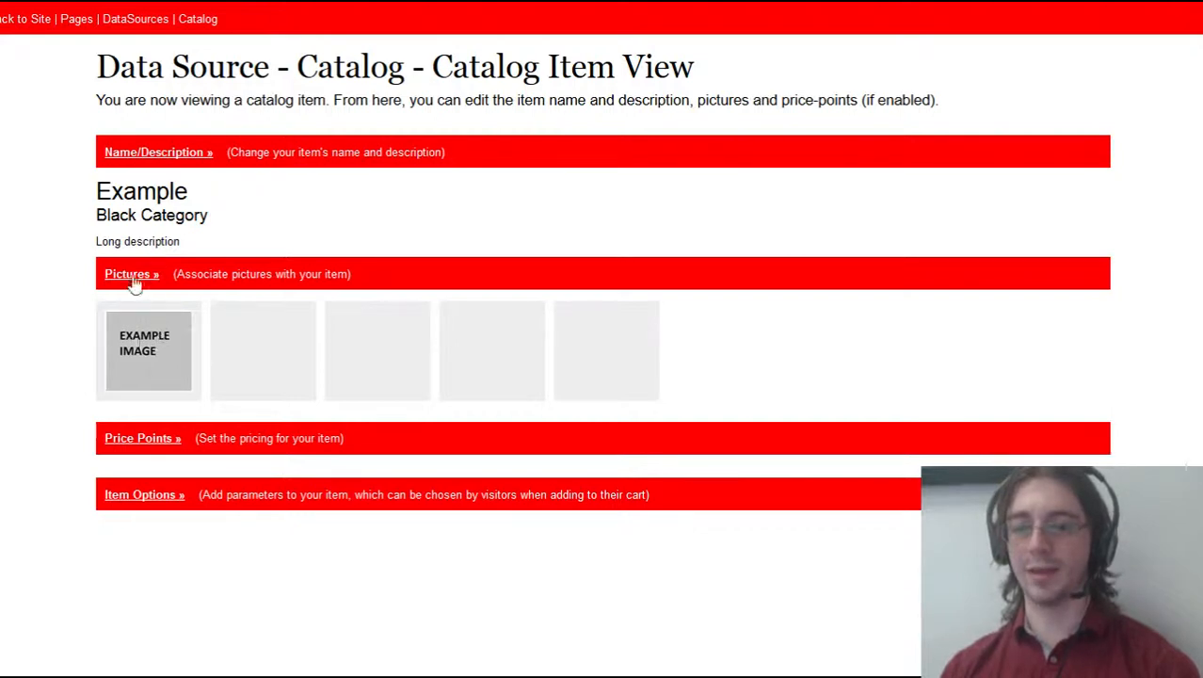
click(146, 440)
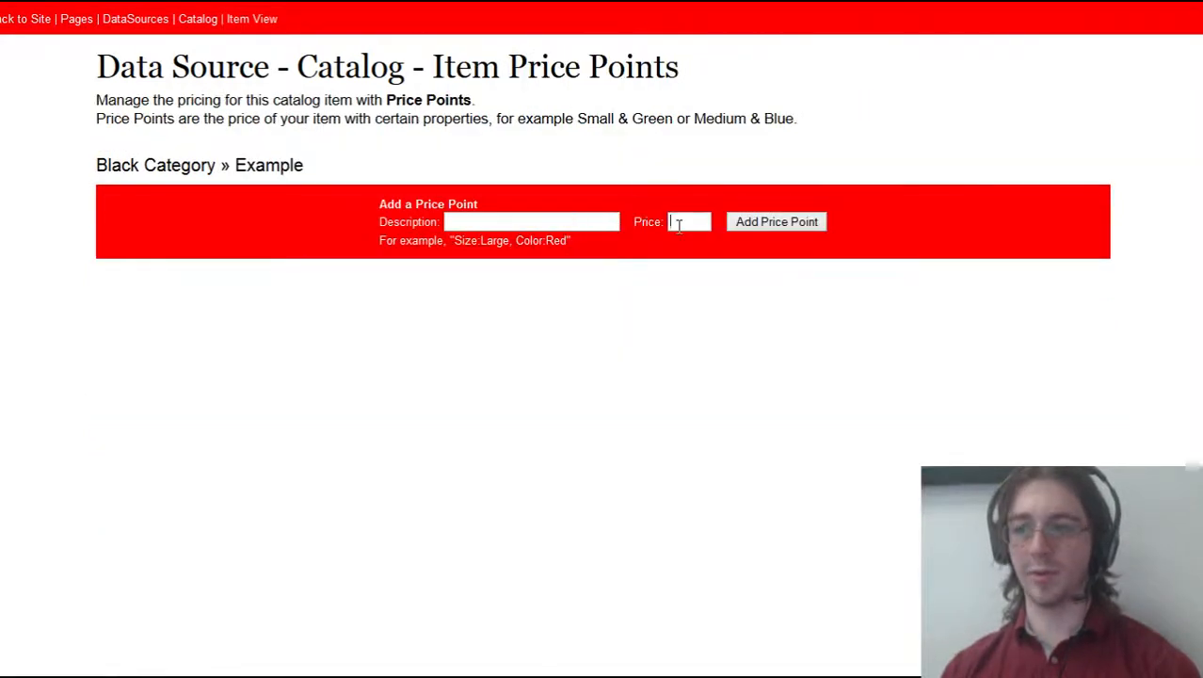
text(20)
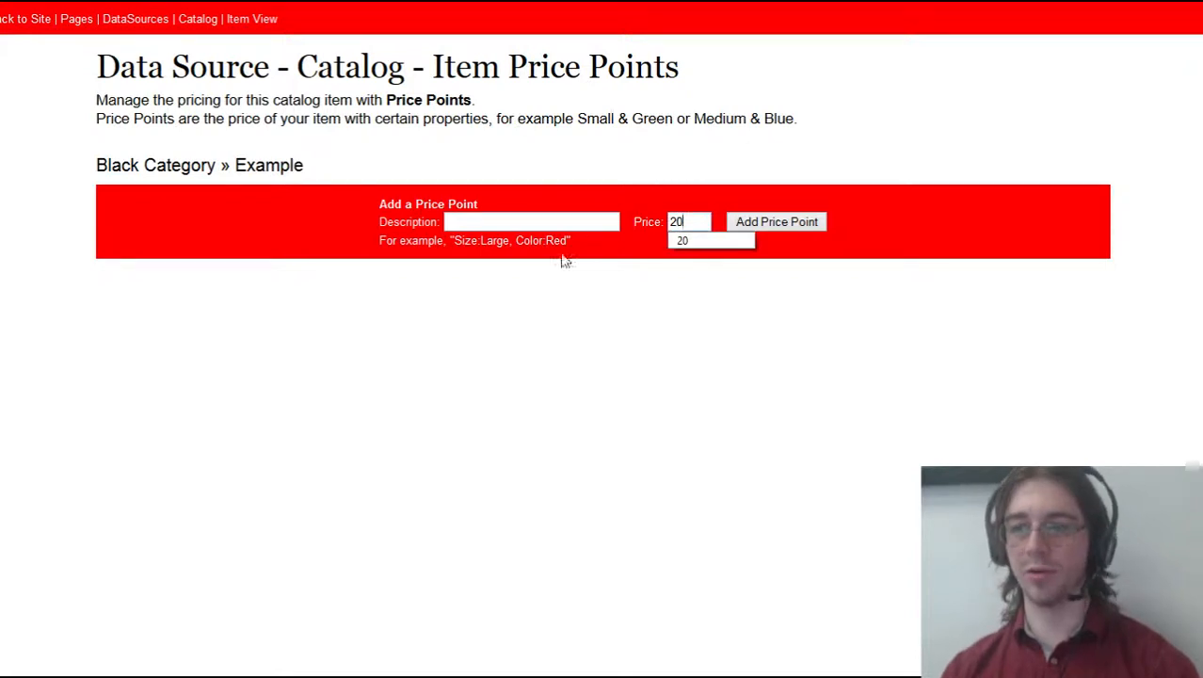
click(485, 222)
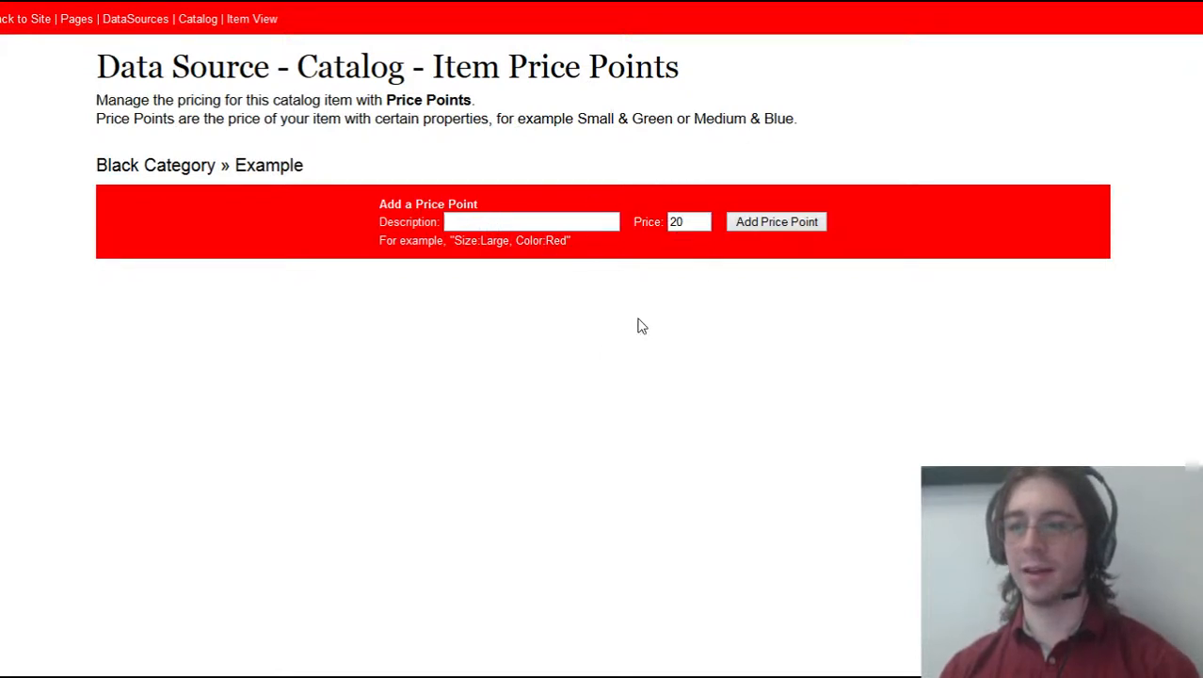
click(779, 223)
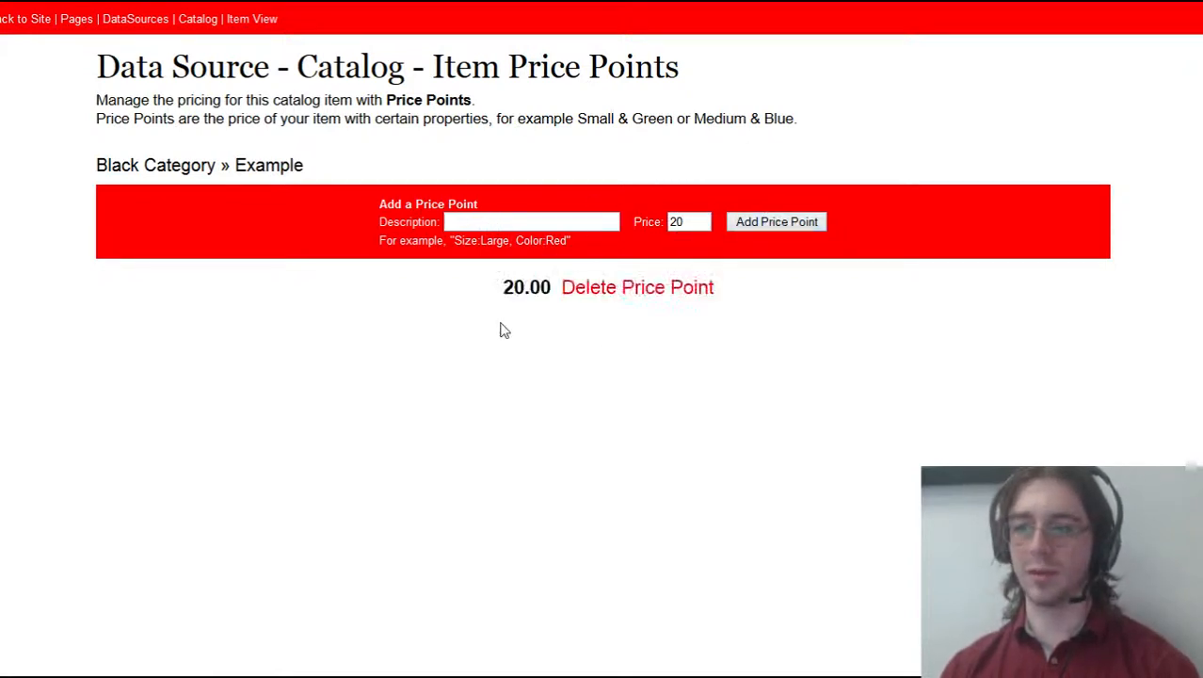
View the Example item's form for adding options and values, and return to the item overview without adding any.
click(235, 21)
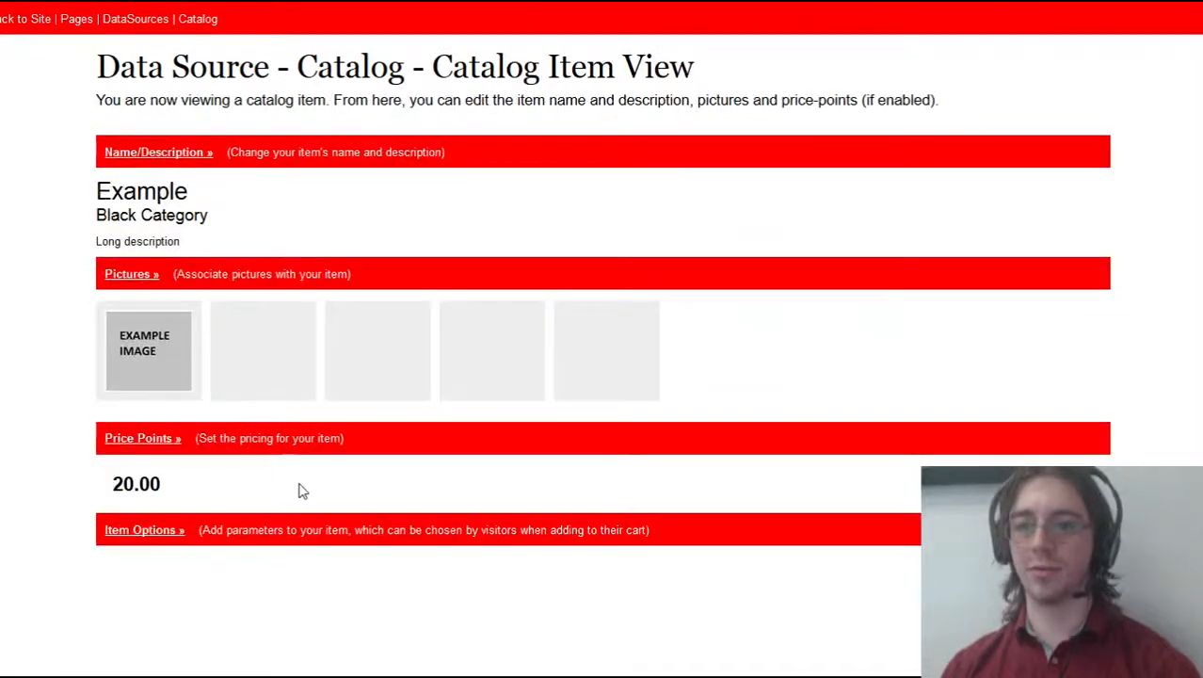
click(152, 534)
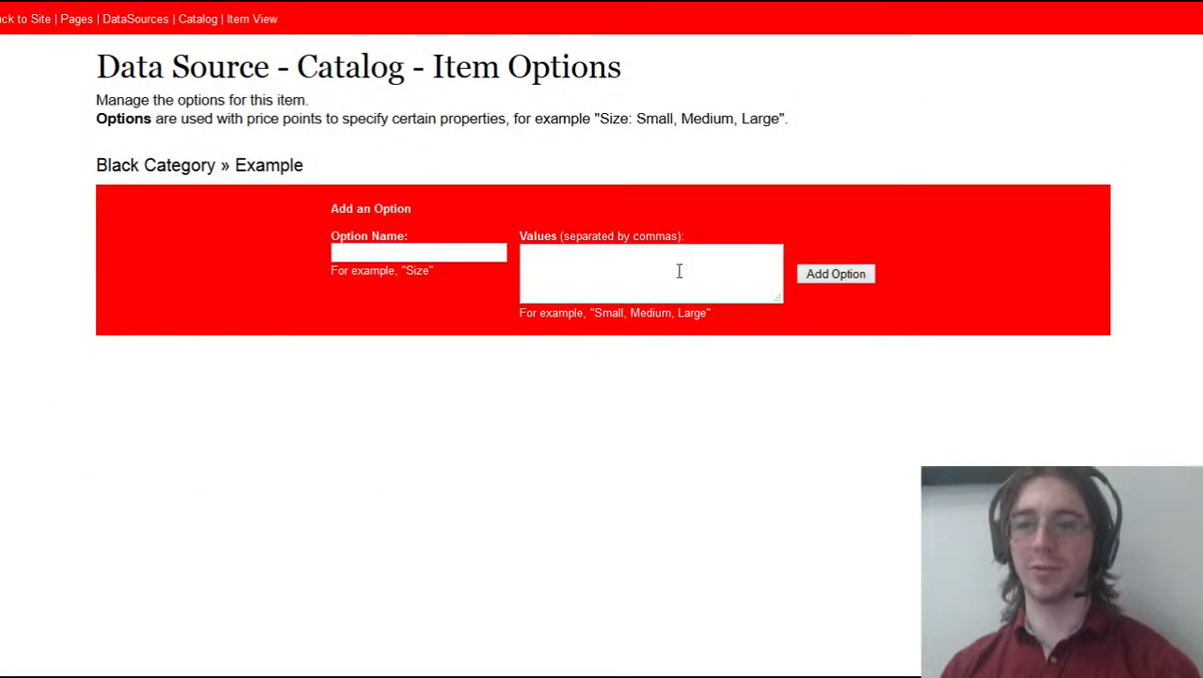
click(255, 19)
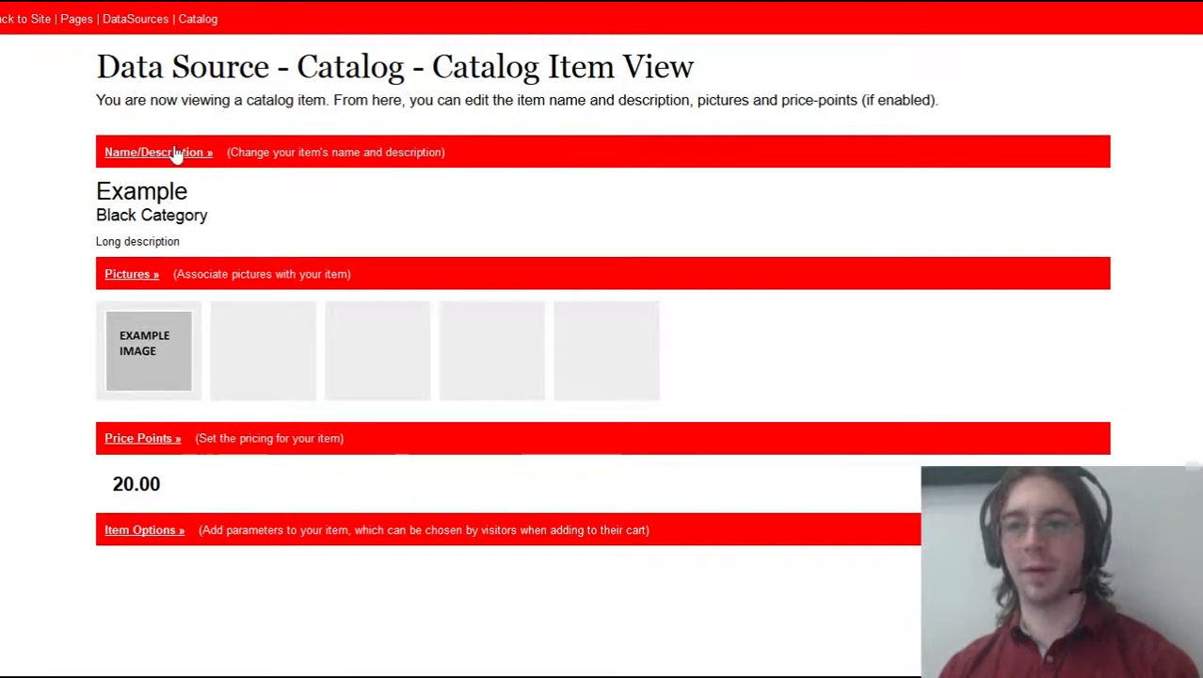
Start a new category in the catalog's category list and name it Example Cat.
click(207, 27)
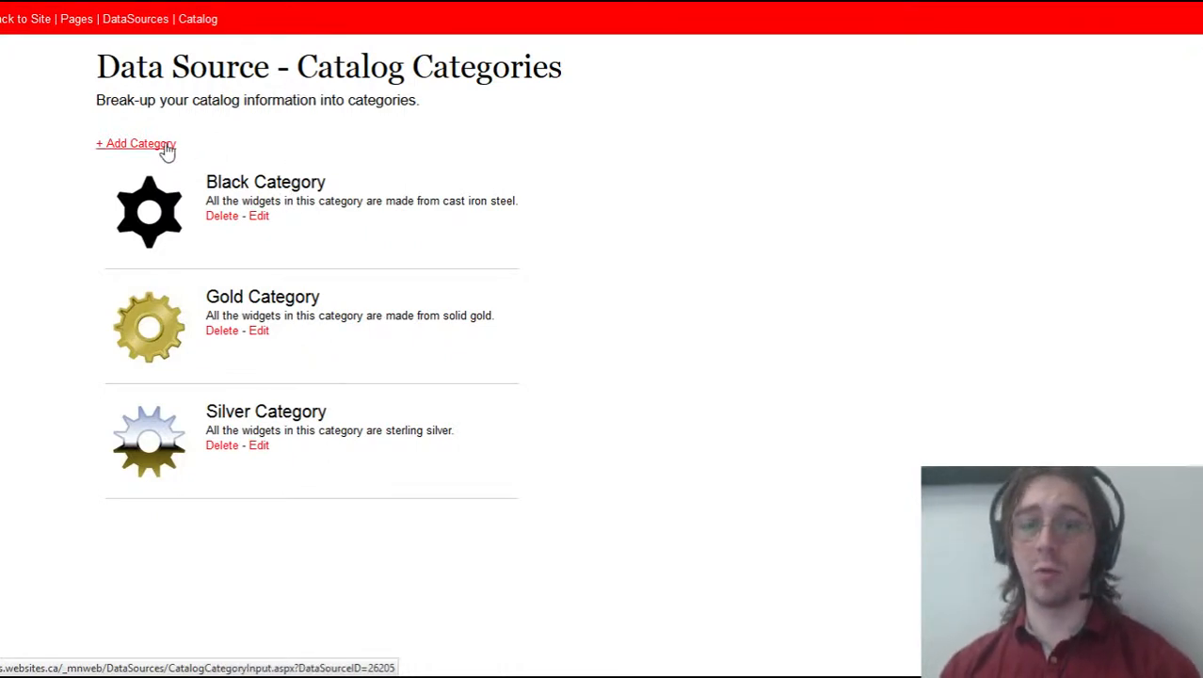
click(167, 150)
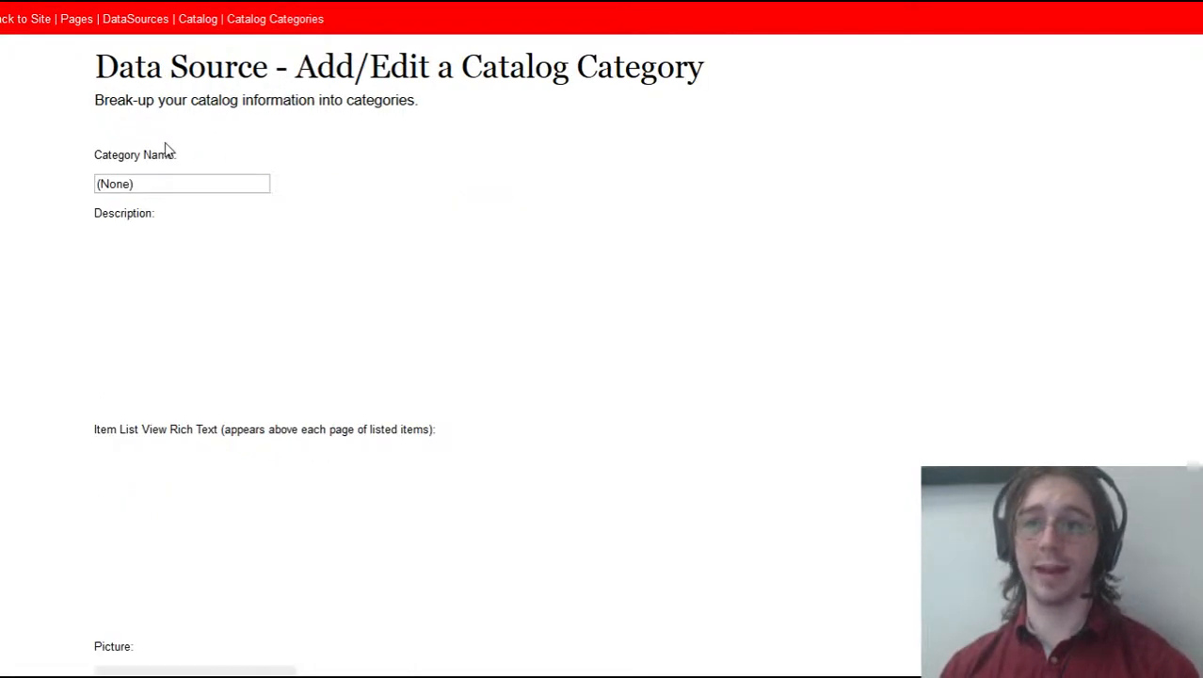
drag(179, 189, 72, 192)
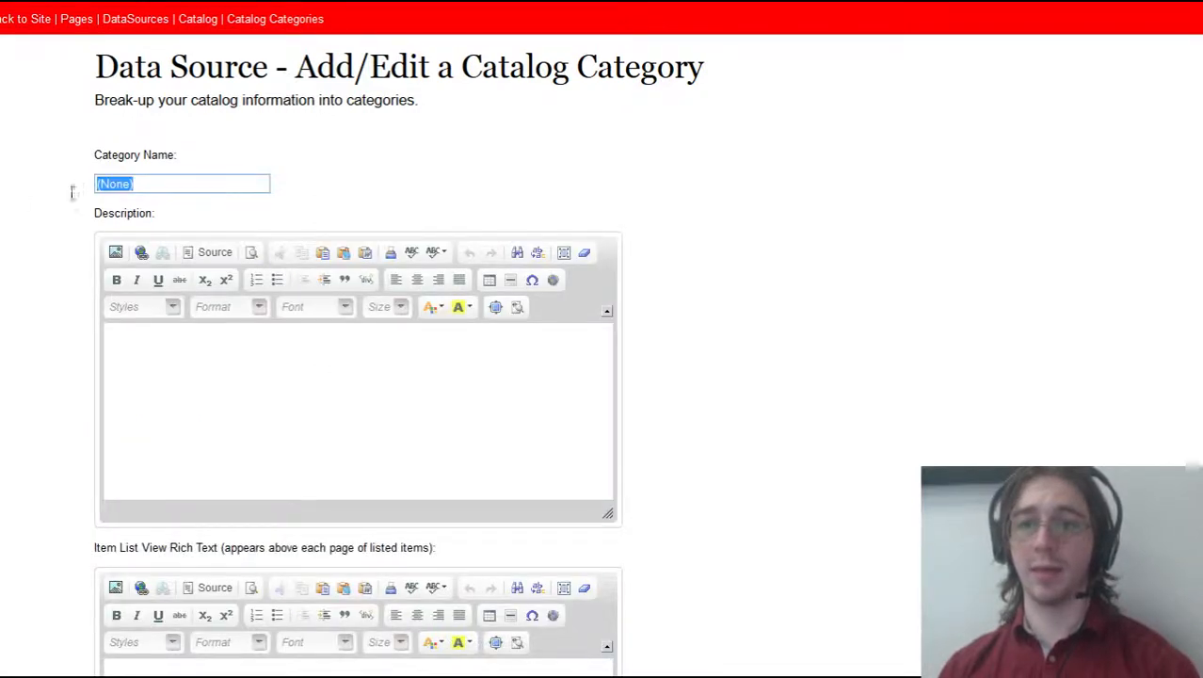
text(Example Cat)
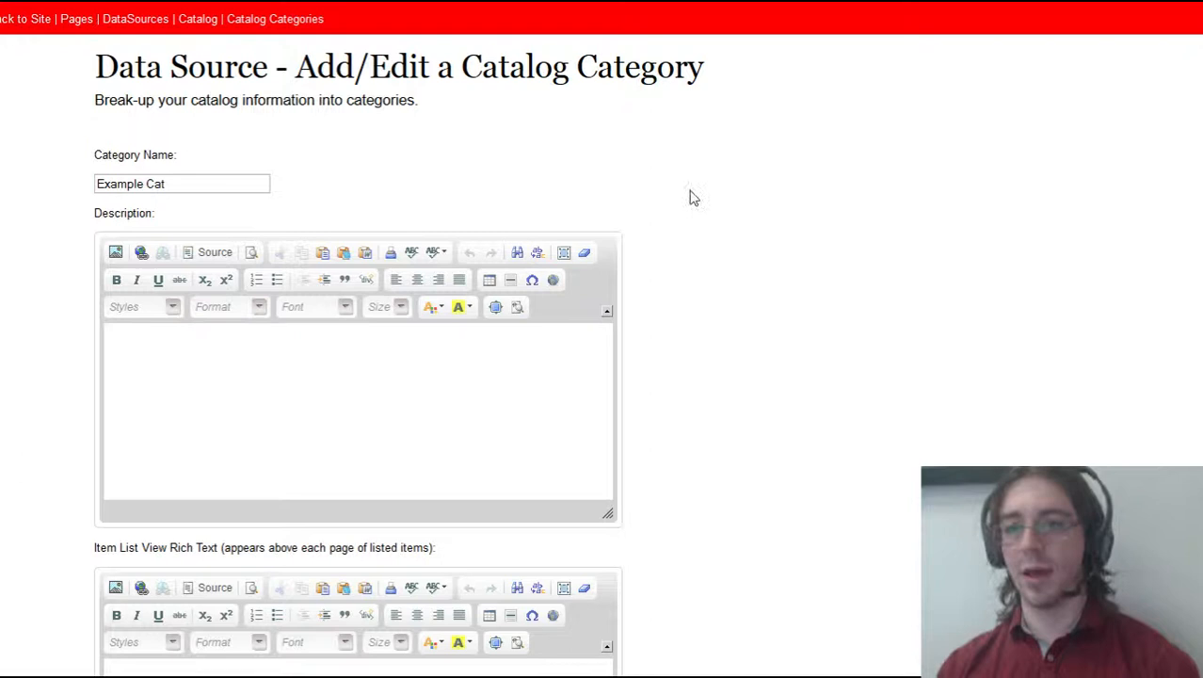
Examine the new category's description, item list rich text and picture fields, leaving them empty.
scroll(659, 226, down, 1)
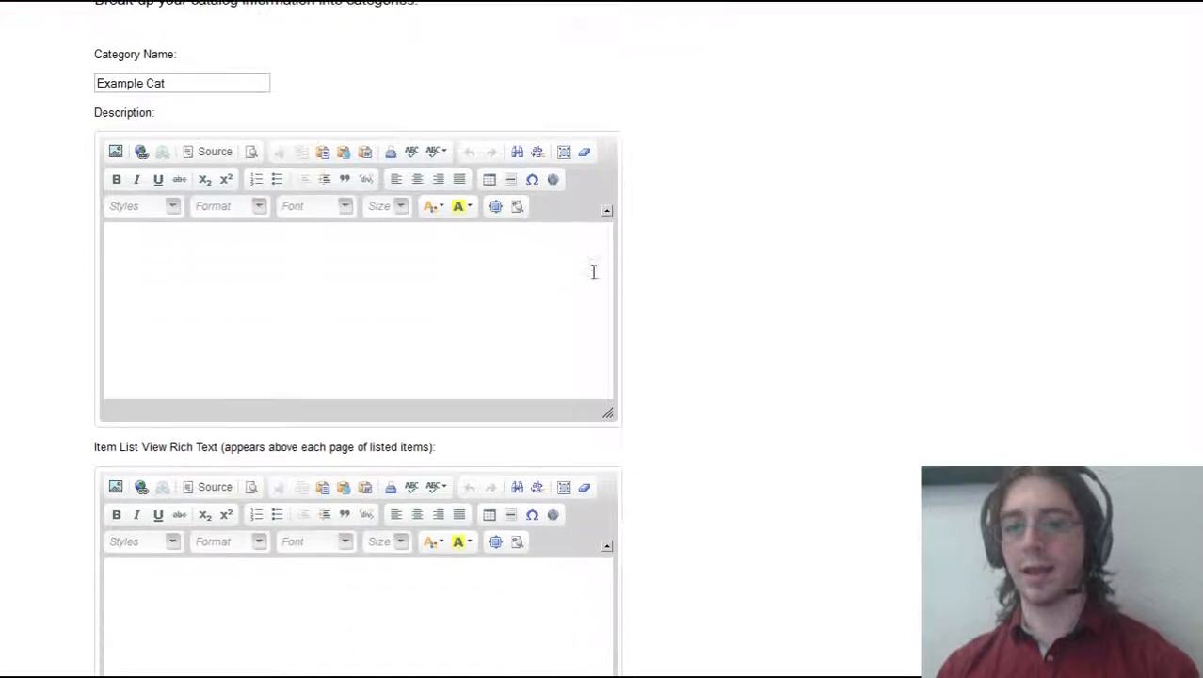
click(593, 271)
scroll(796, 279, down, 1)
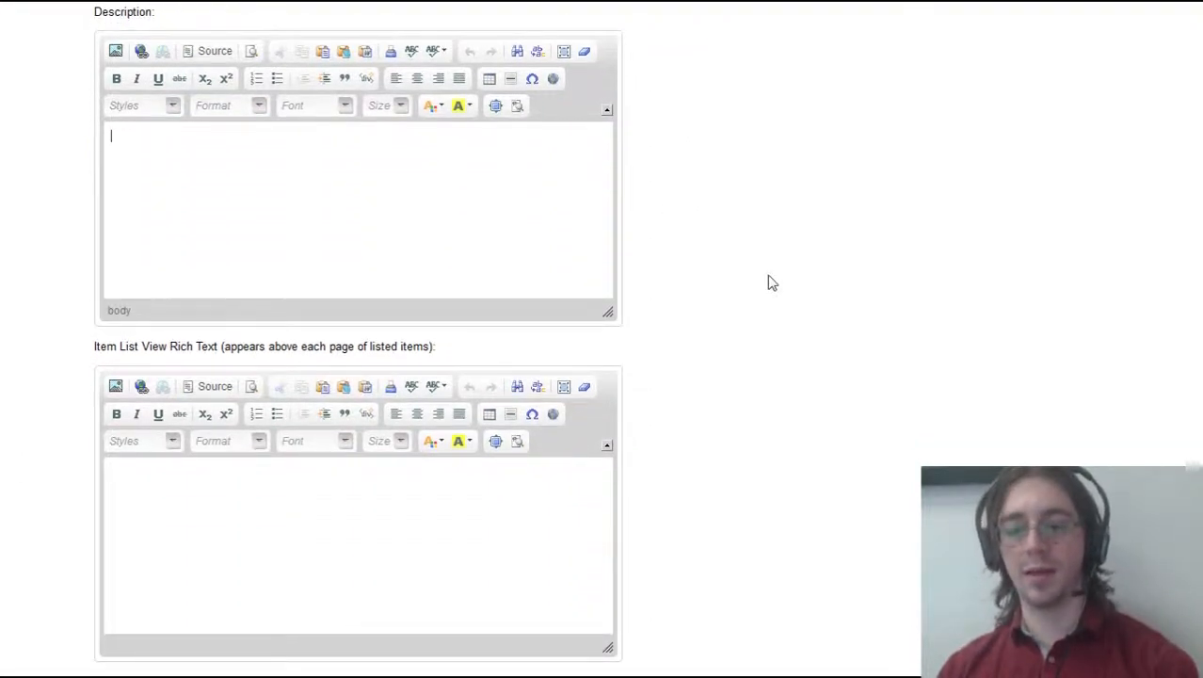
scroll(769, 280, down, 3)
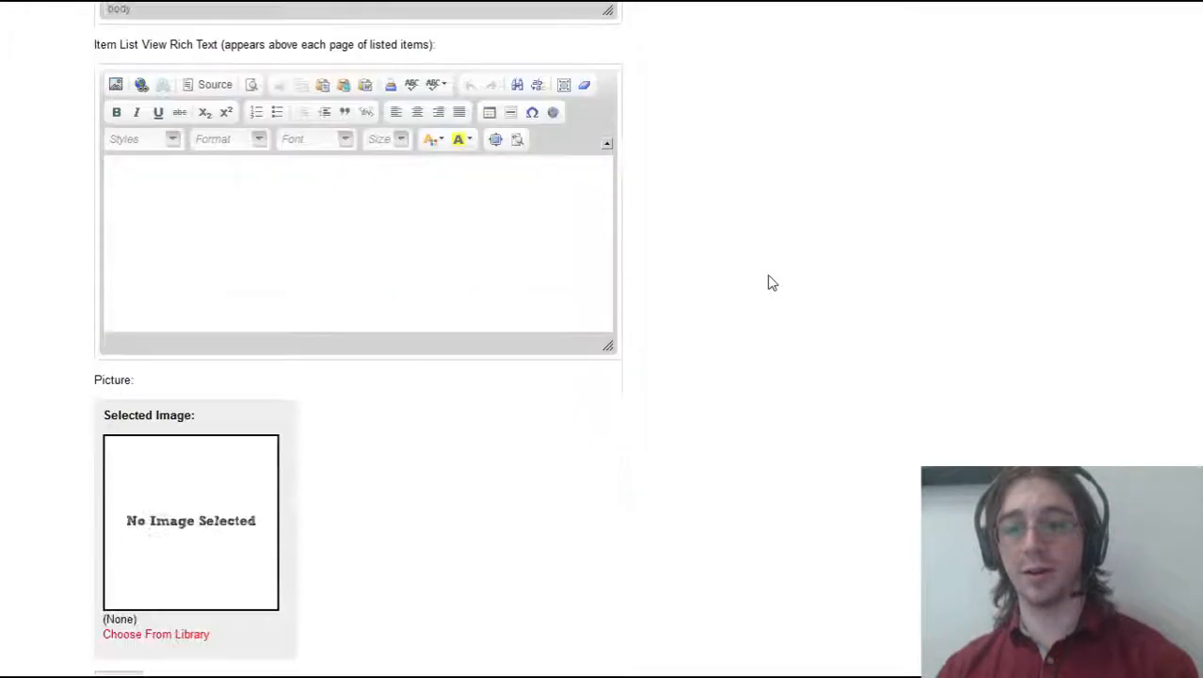
scroll(358, 336, down, 1)
click(302, 196)
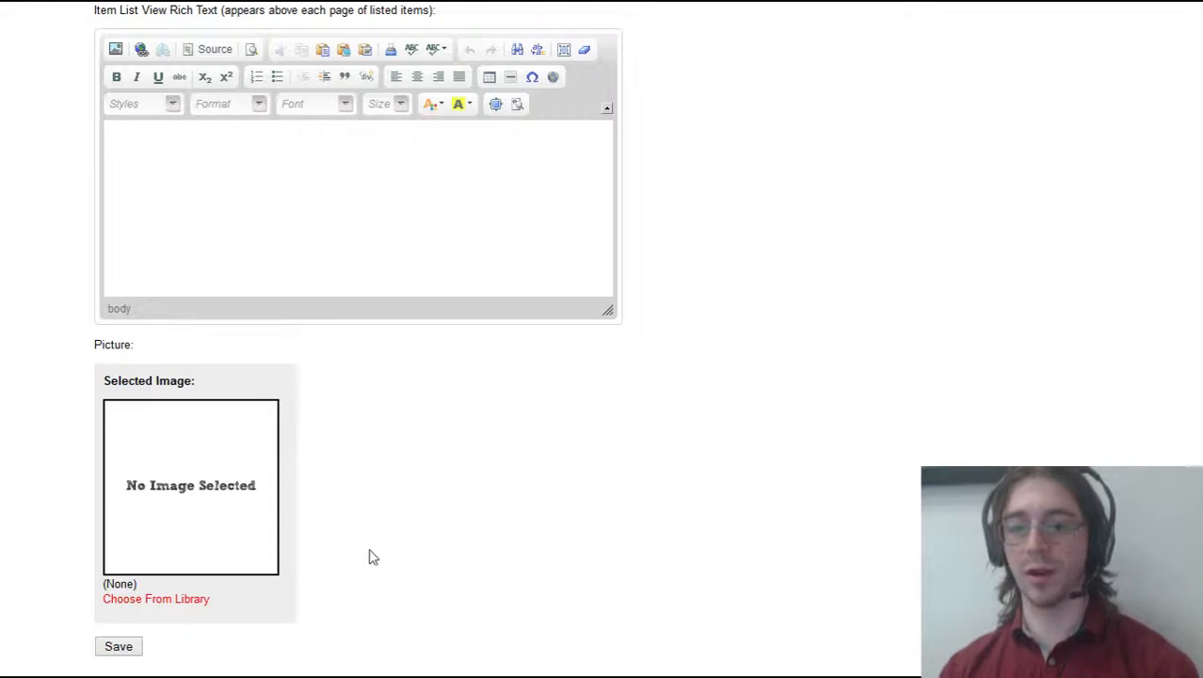
scroll(665, 495, up, 6)
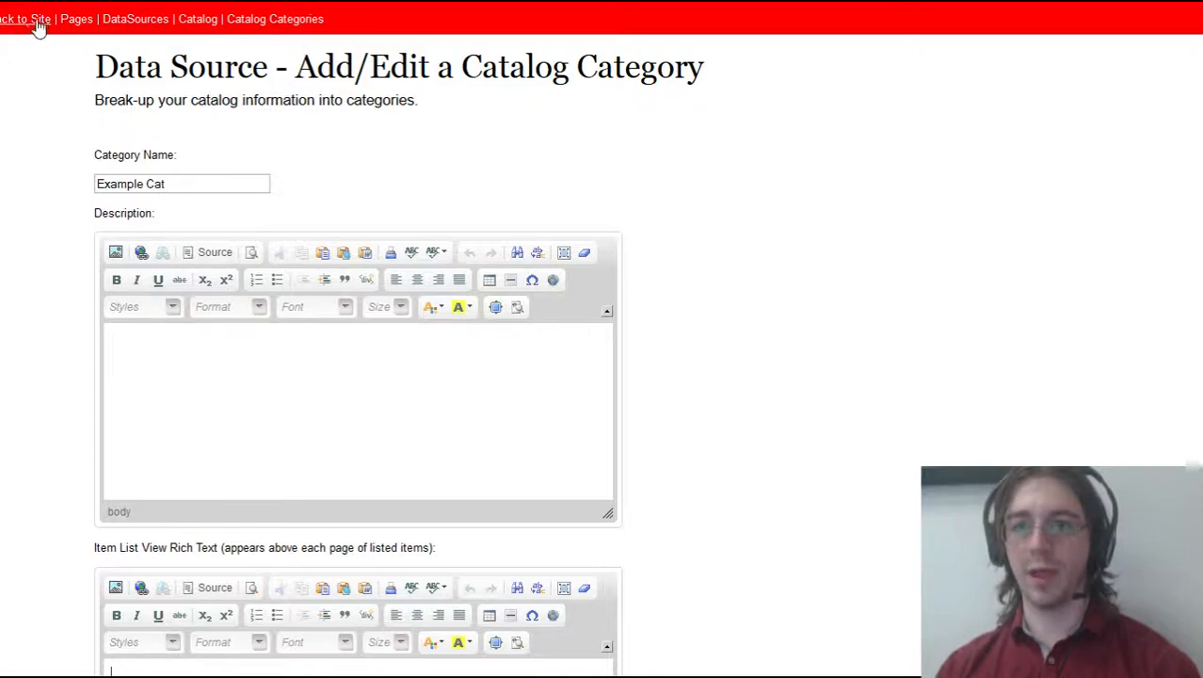
Leave the category form unsaved, return to the site, and view the Example item in the catalog's Black Category.
click(30, 20)
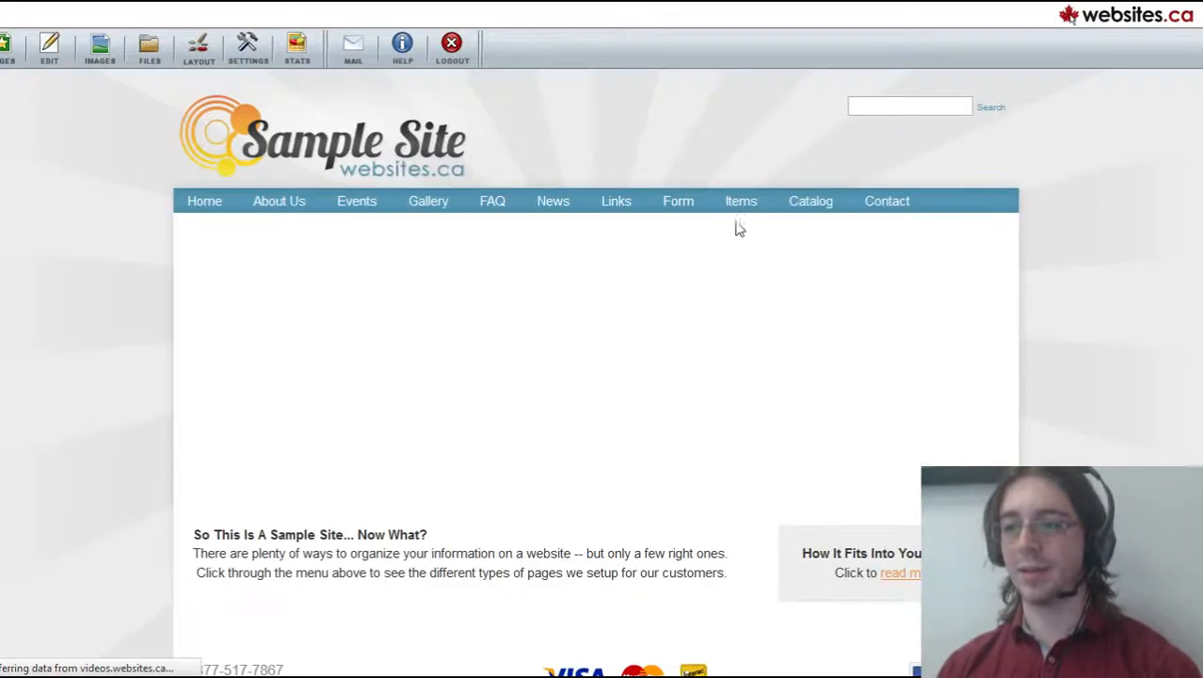
click(805, 203)
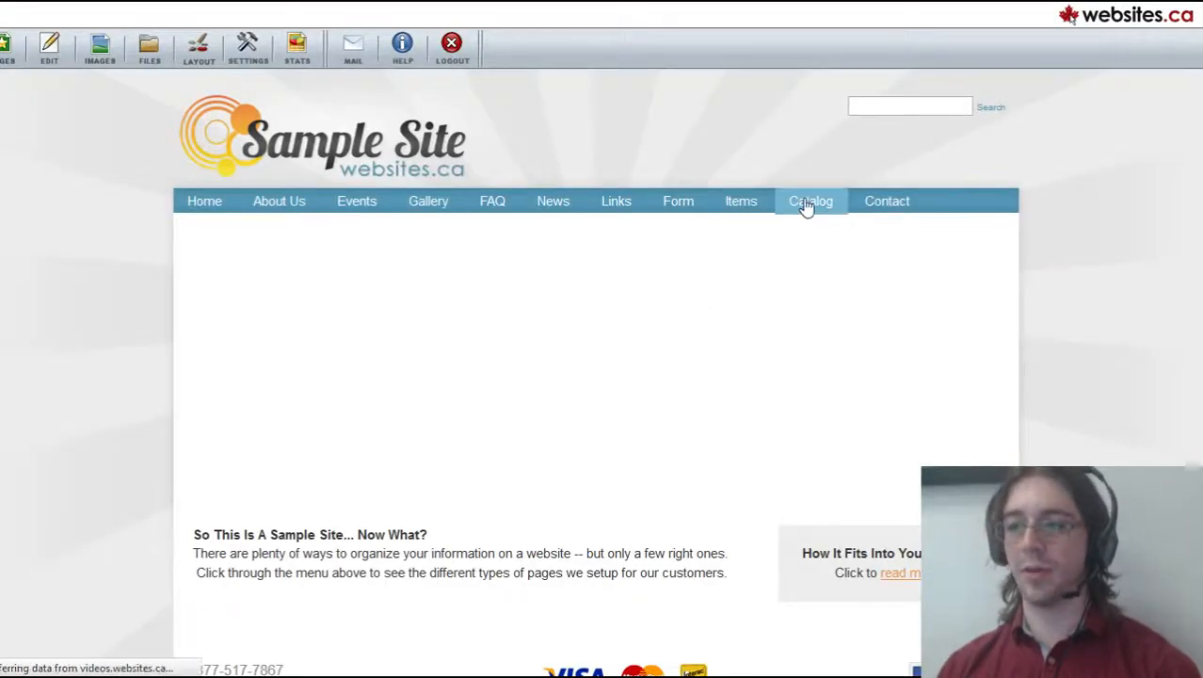
scroll(984, 311, down, 2)
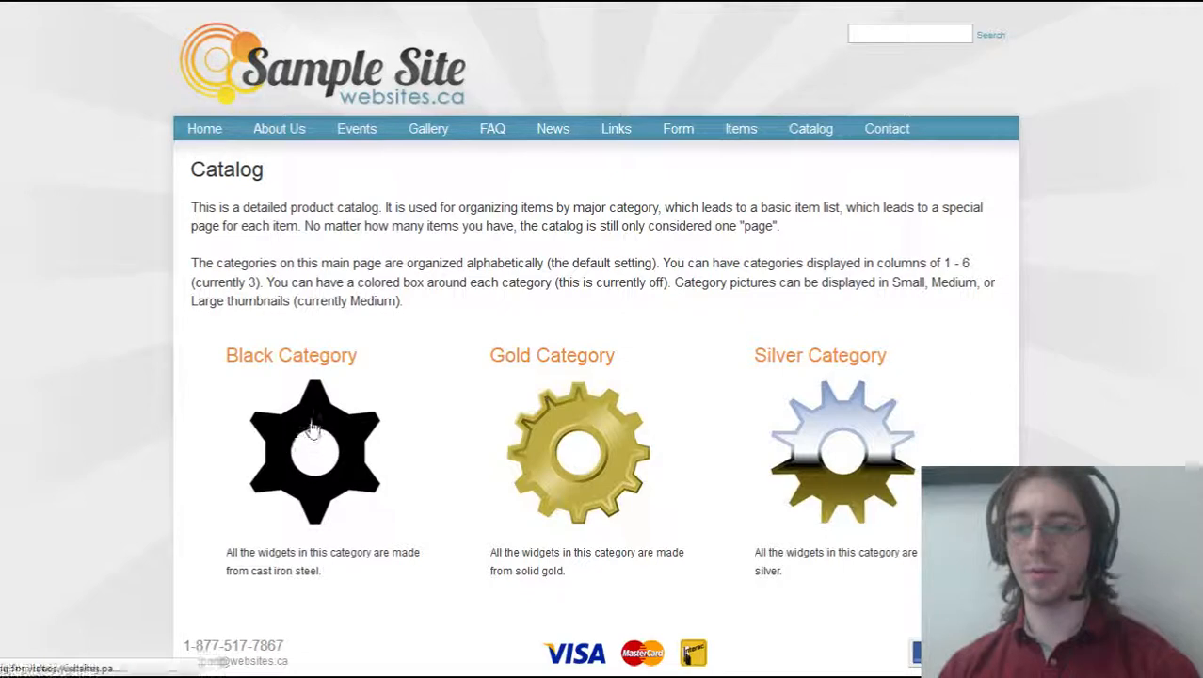
click(258, 367)
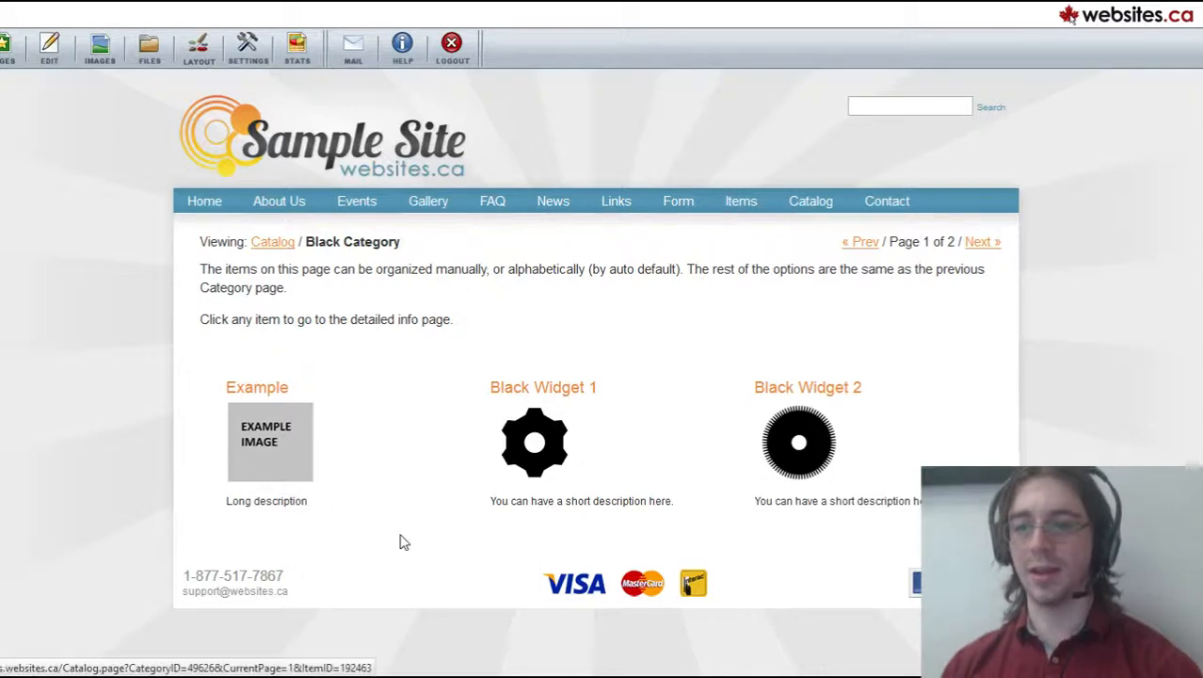
click(277, 456)
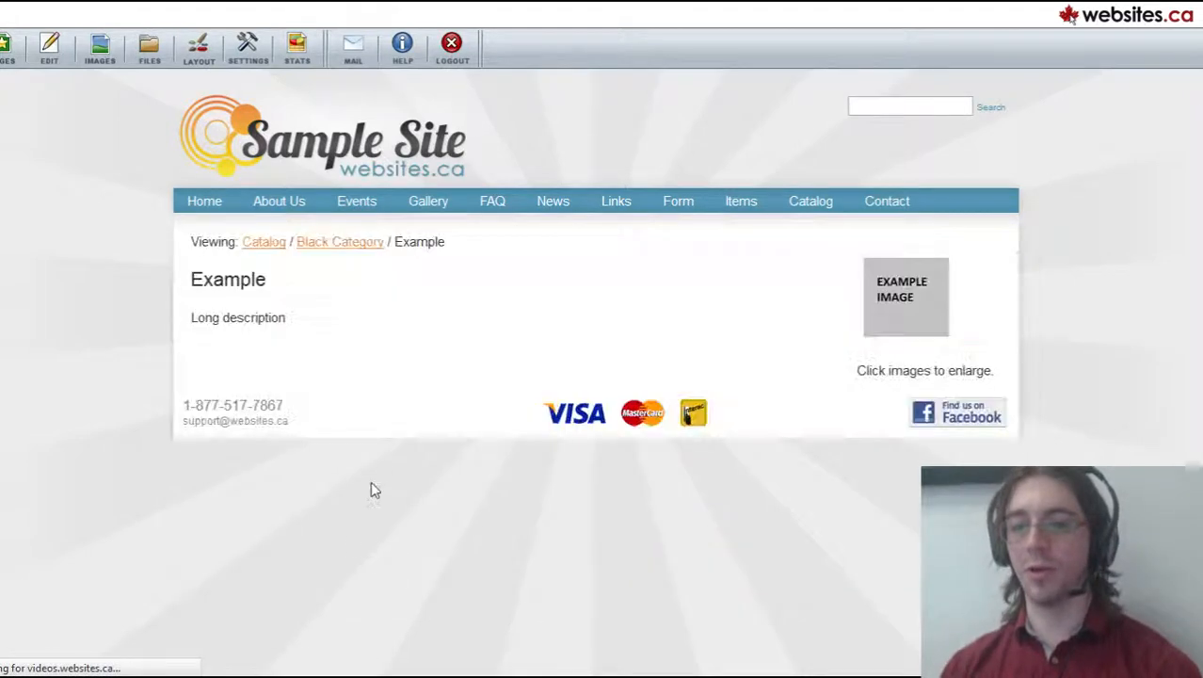